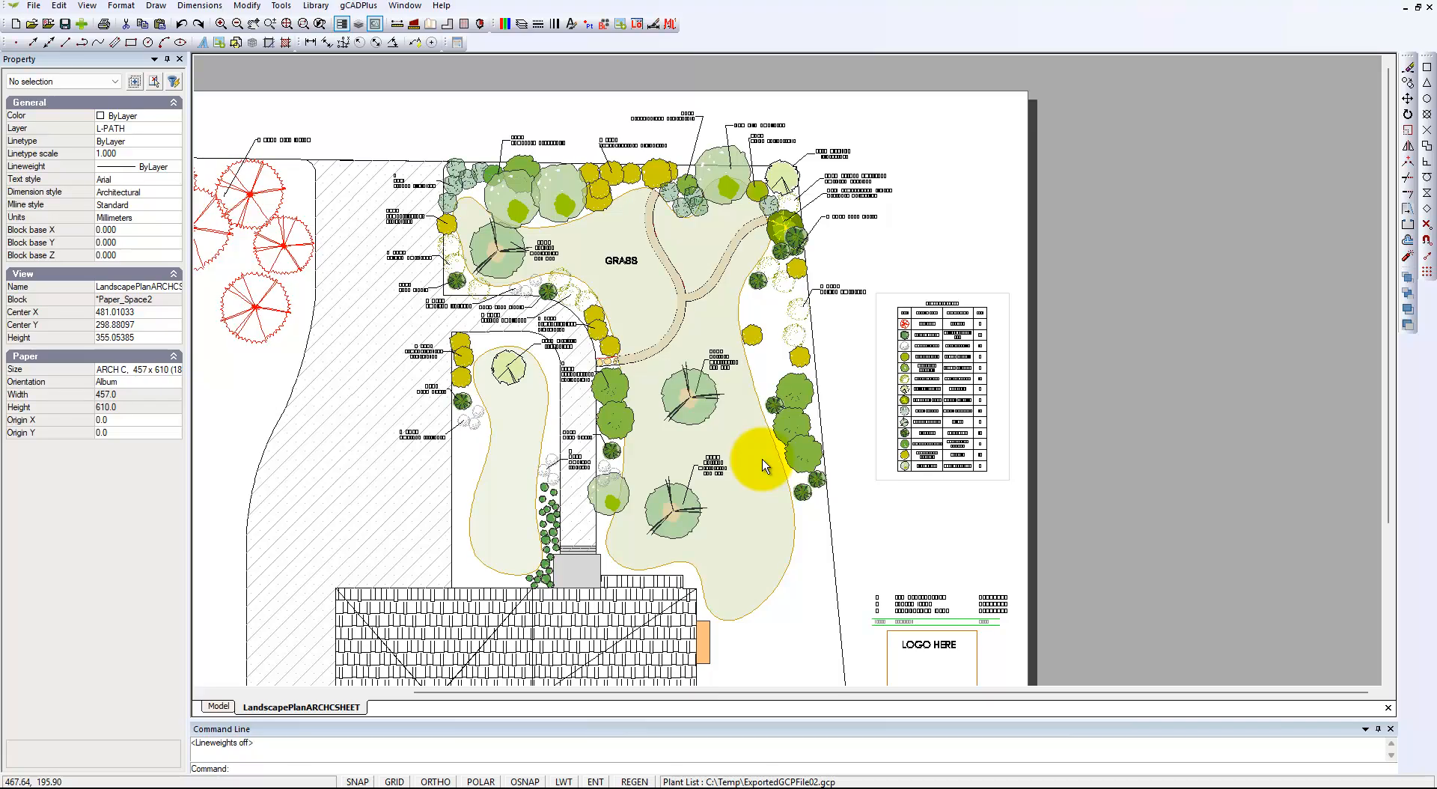
# Open the attached plant list for editing, look through its plant records, and close it without changes.
pyautogui.scroll(3, 952, 423)
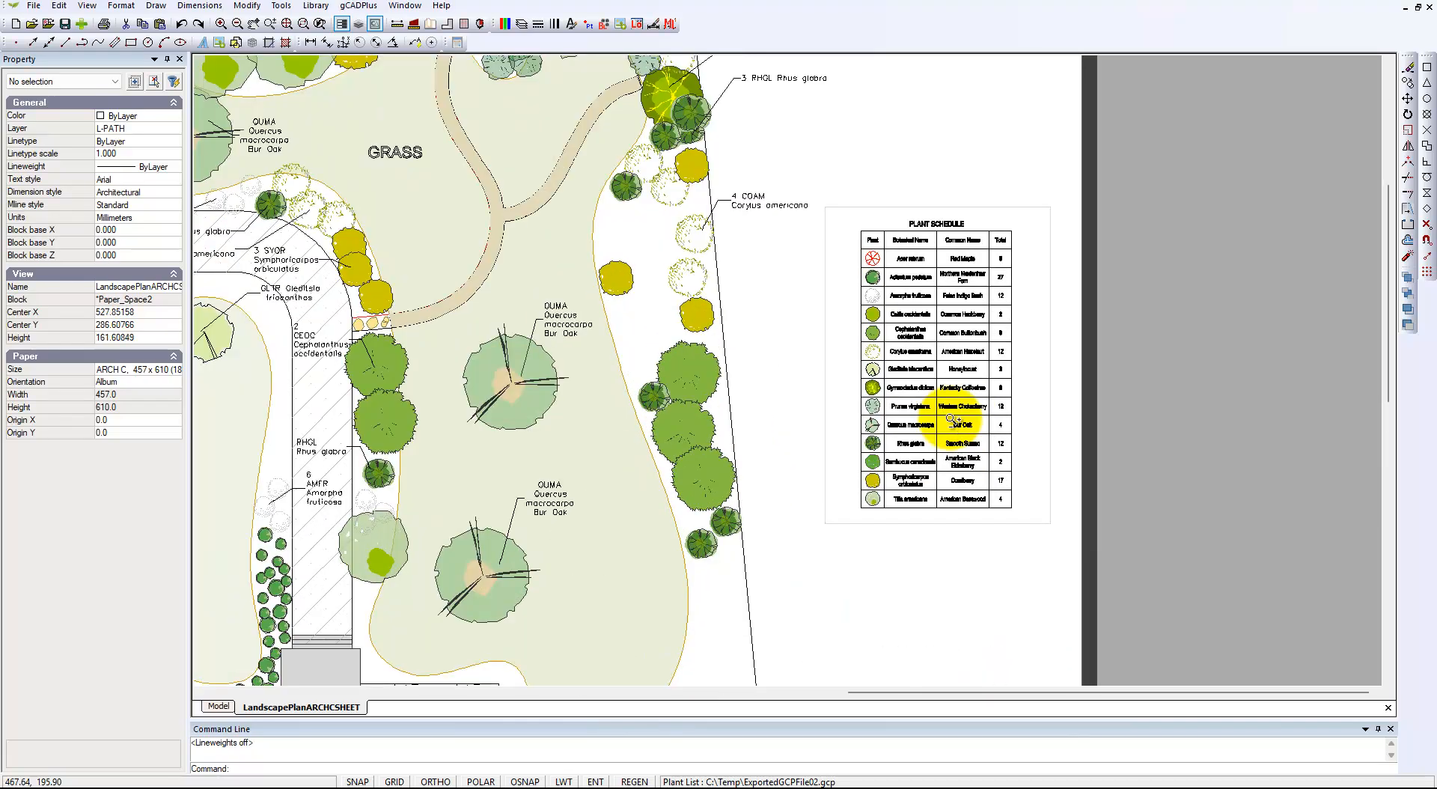
pyautogui.scroll(2, 950, 419)
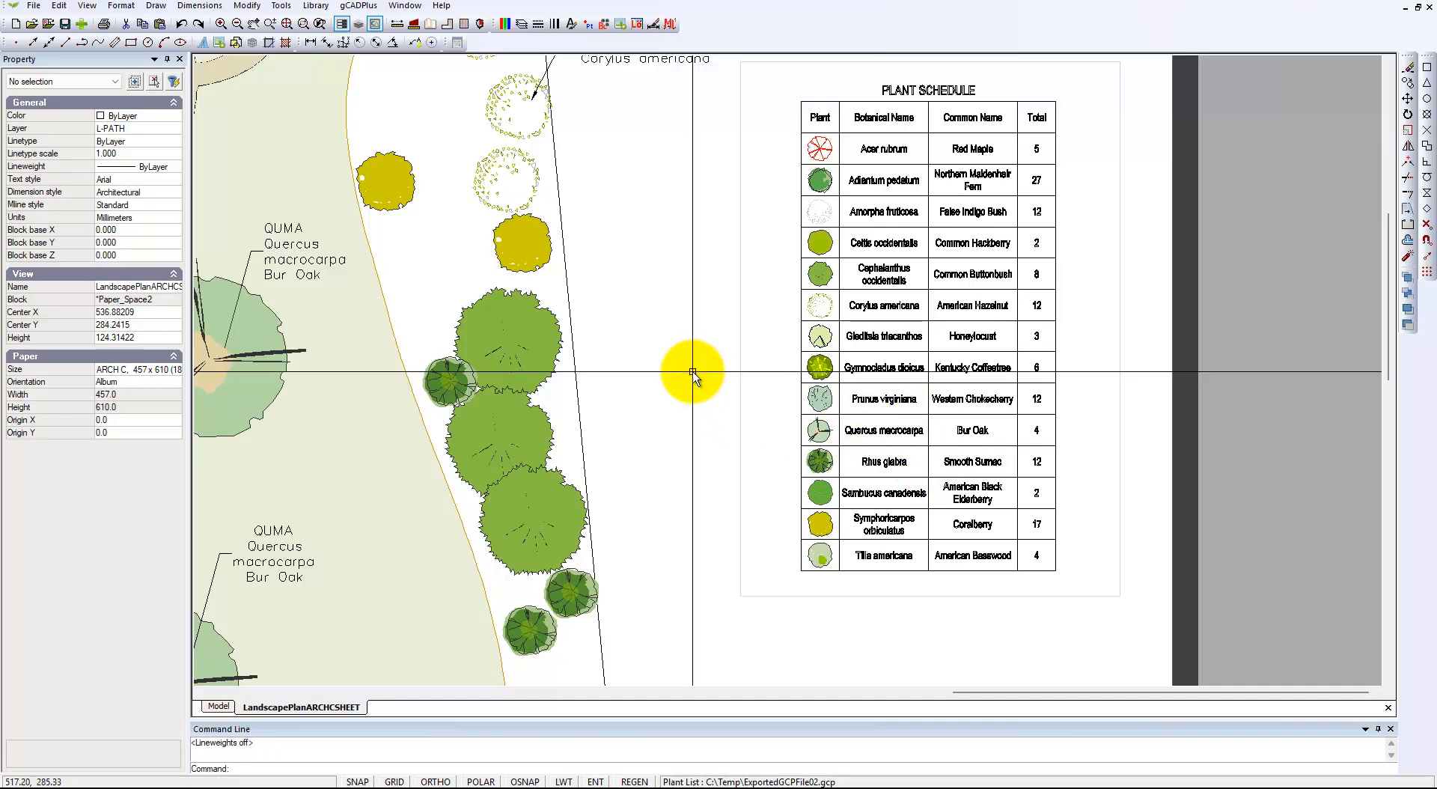
pyautogui.click(366, 6)
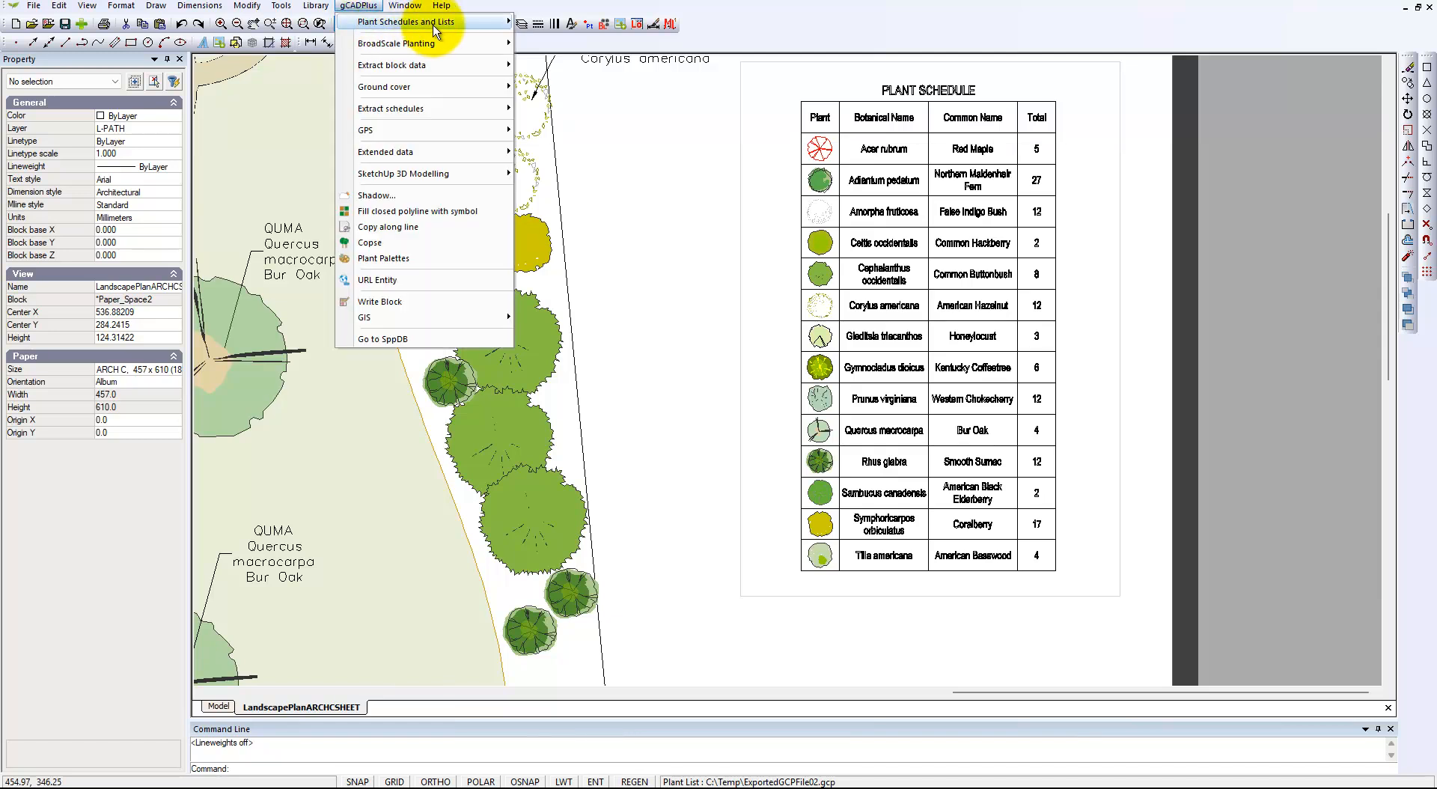
pyautogui.moveTo(435, 31)
pyautogui.click(557, 54)
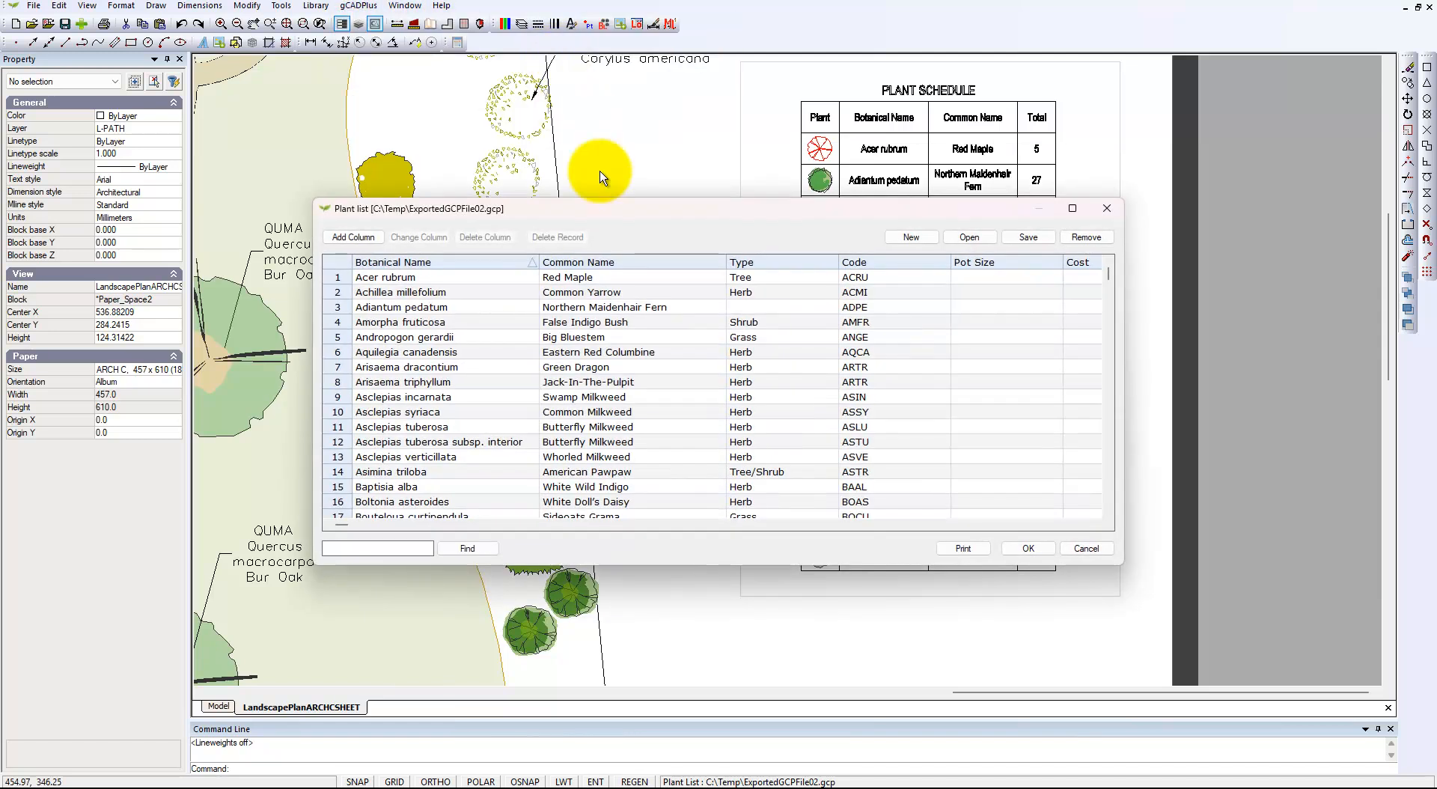
pyautogui.scroll(-4, 606, 329)
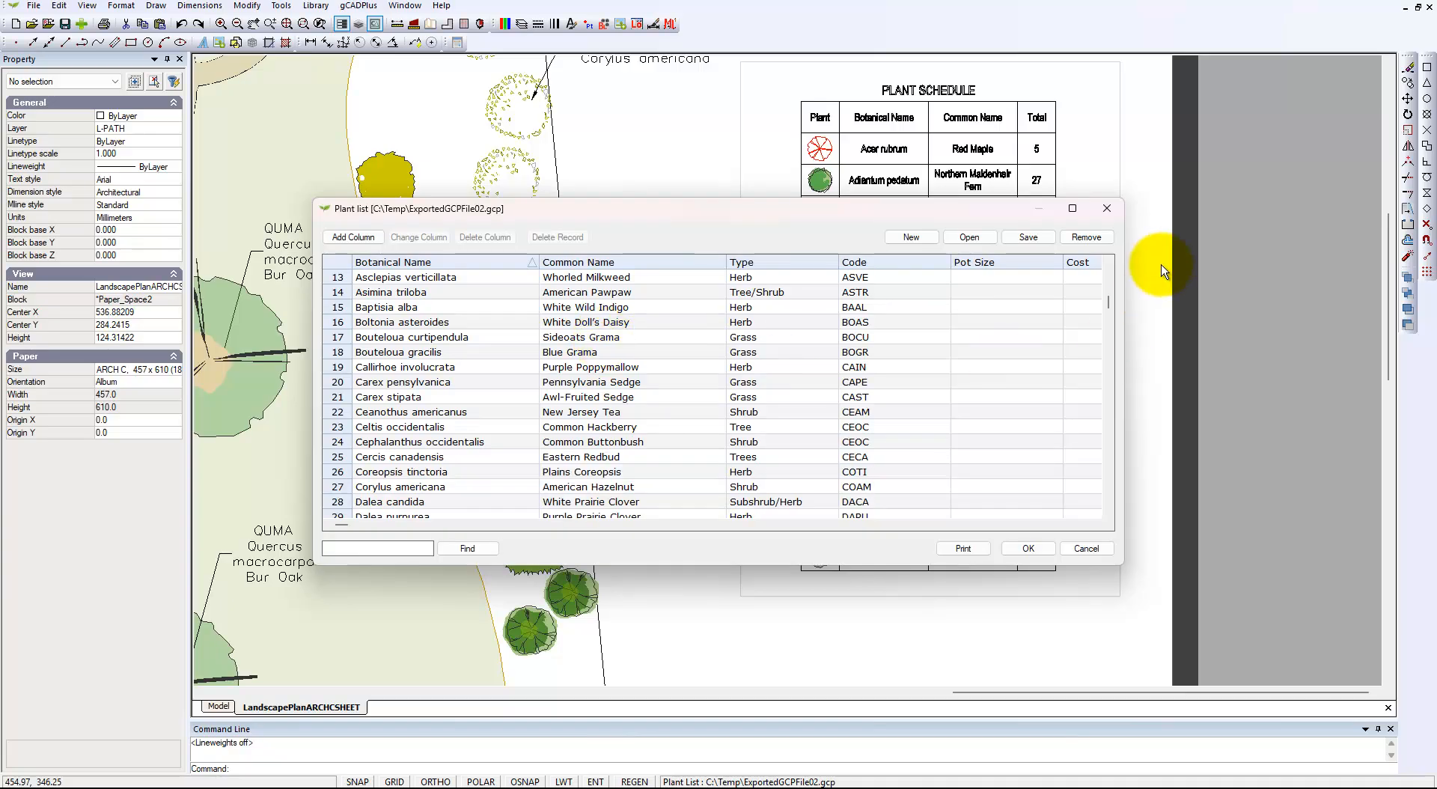
pyautogui.click(1108, 210)
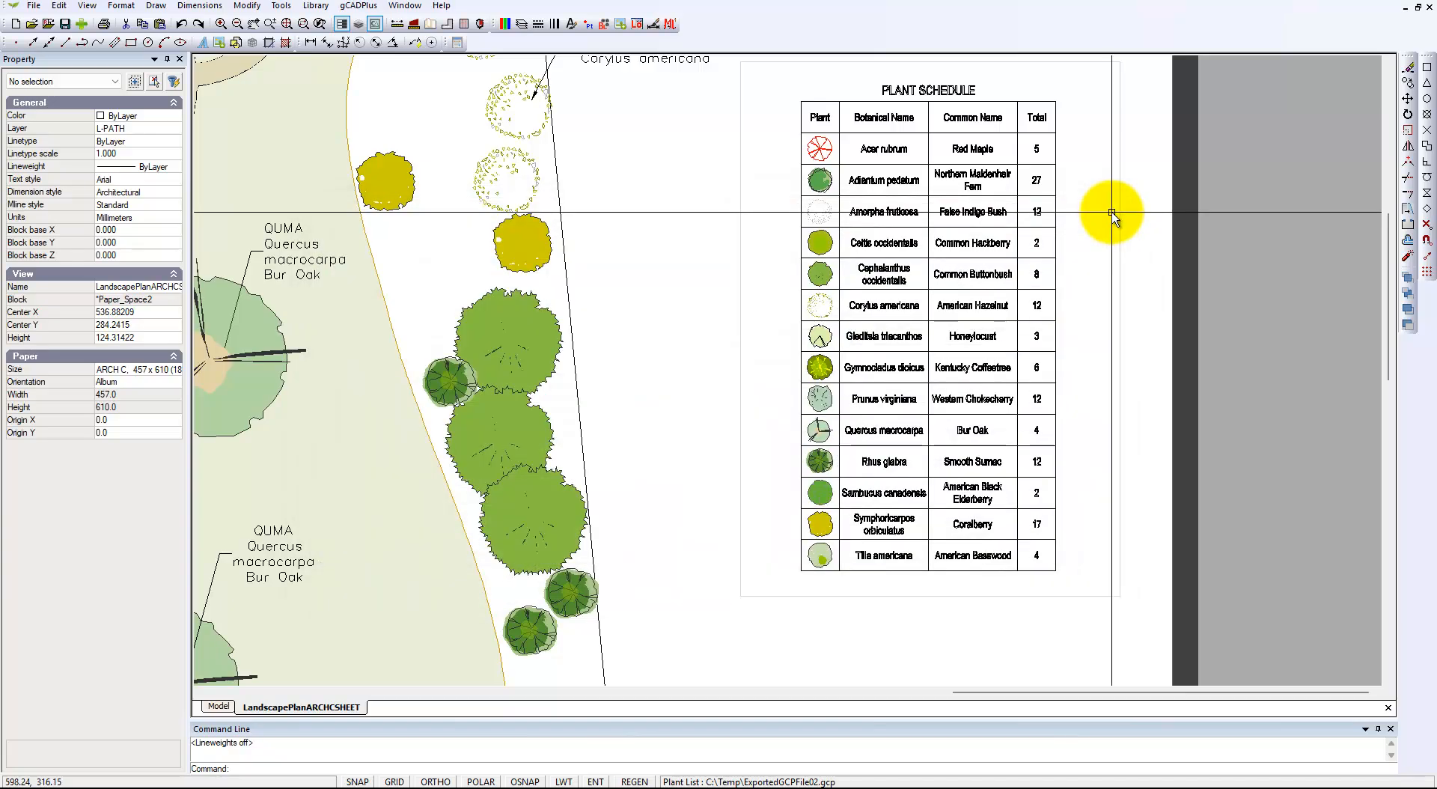
# Switch to model space and inspect the plant data attached to a Corylus americana symbol, then clear the selection.
pyautogui.click(523, 361)
pyautogui.moveTo(649, 372)
pyautogui.mouseDown()
pyautogui.moveTo(276, 600)
pyautogui.moveTo(645, 394)
pyautogui.mouseUp()
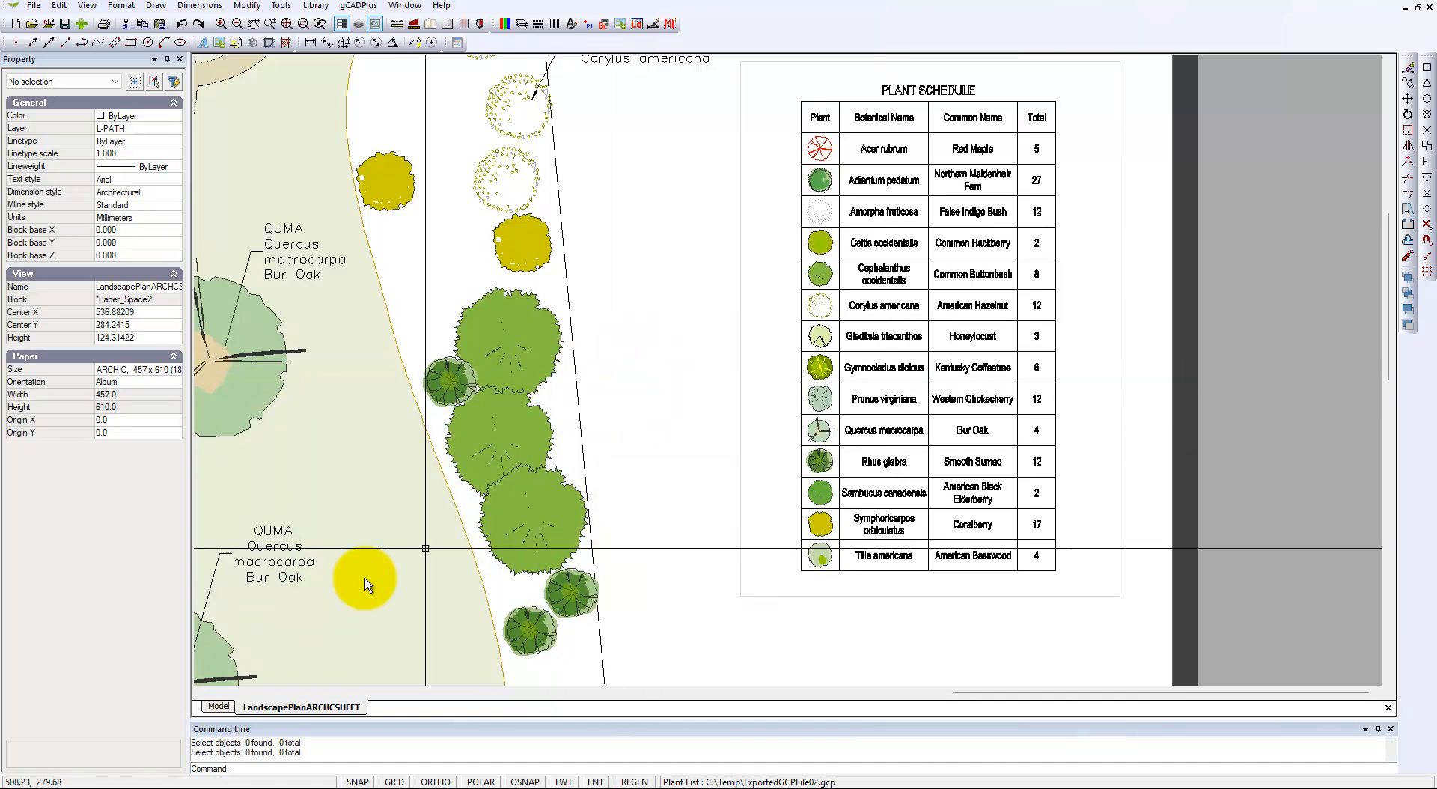
pyautogui.click(217, 707)
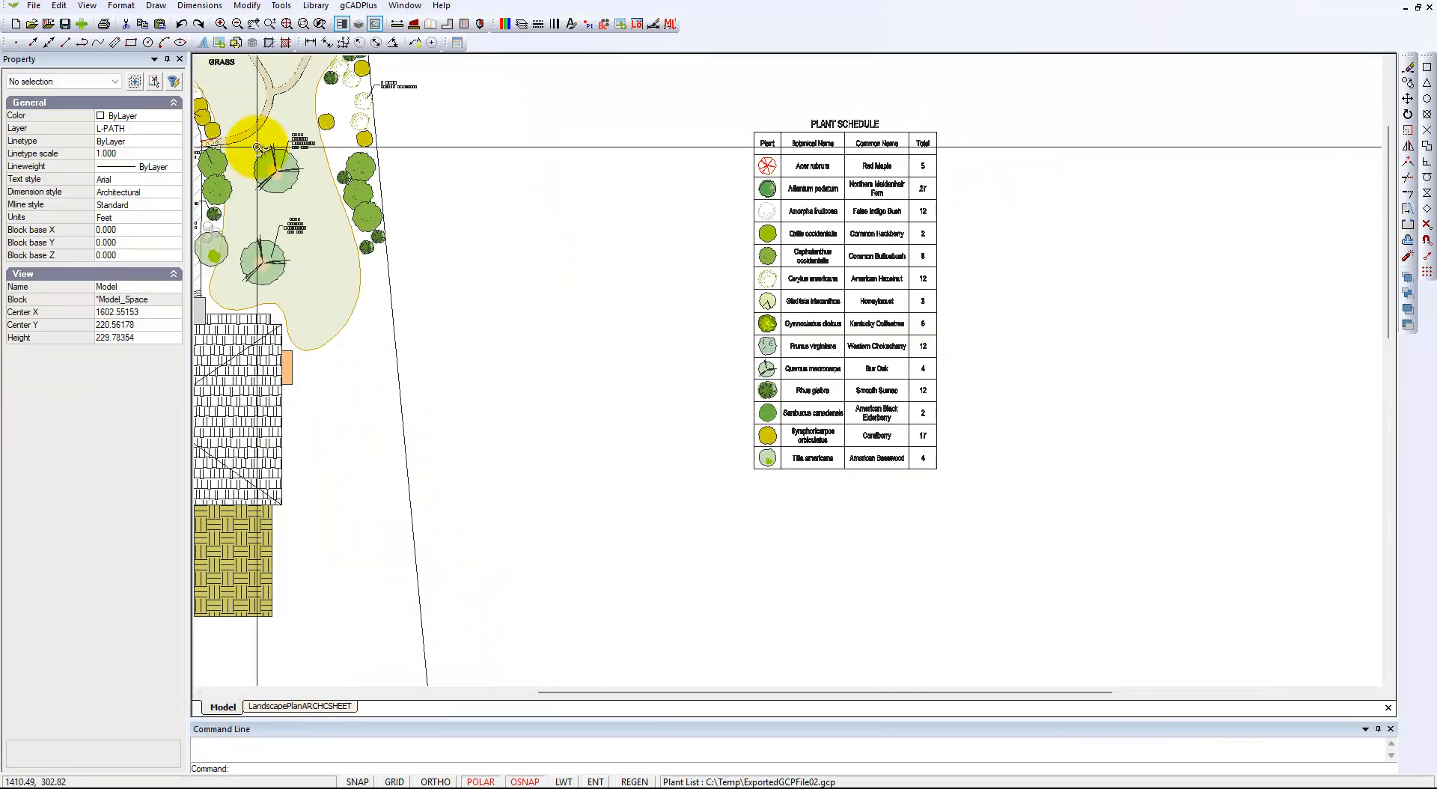
pyautogui.scroll(2, 274, 122)
pyautogui.scroll(-3, 397, 330)
pyautogui.scroll(3, 379, 353)
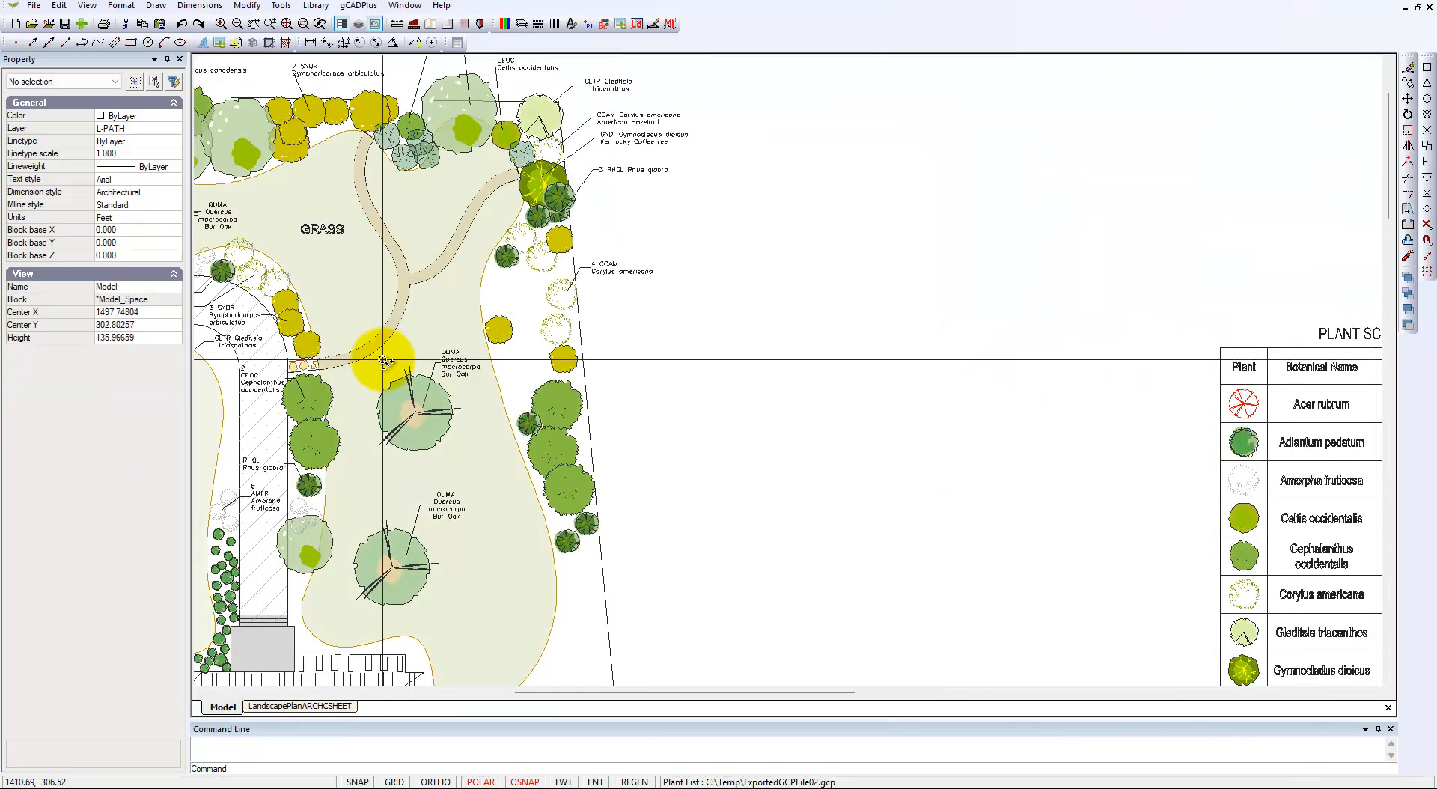
pyautogui.scroll(2, 515, 372)
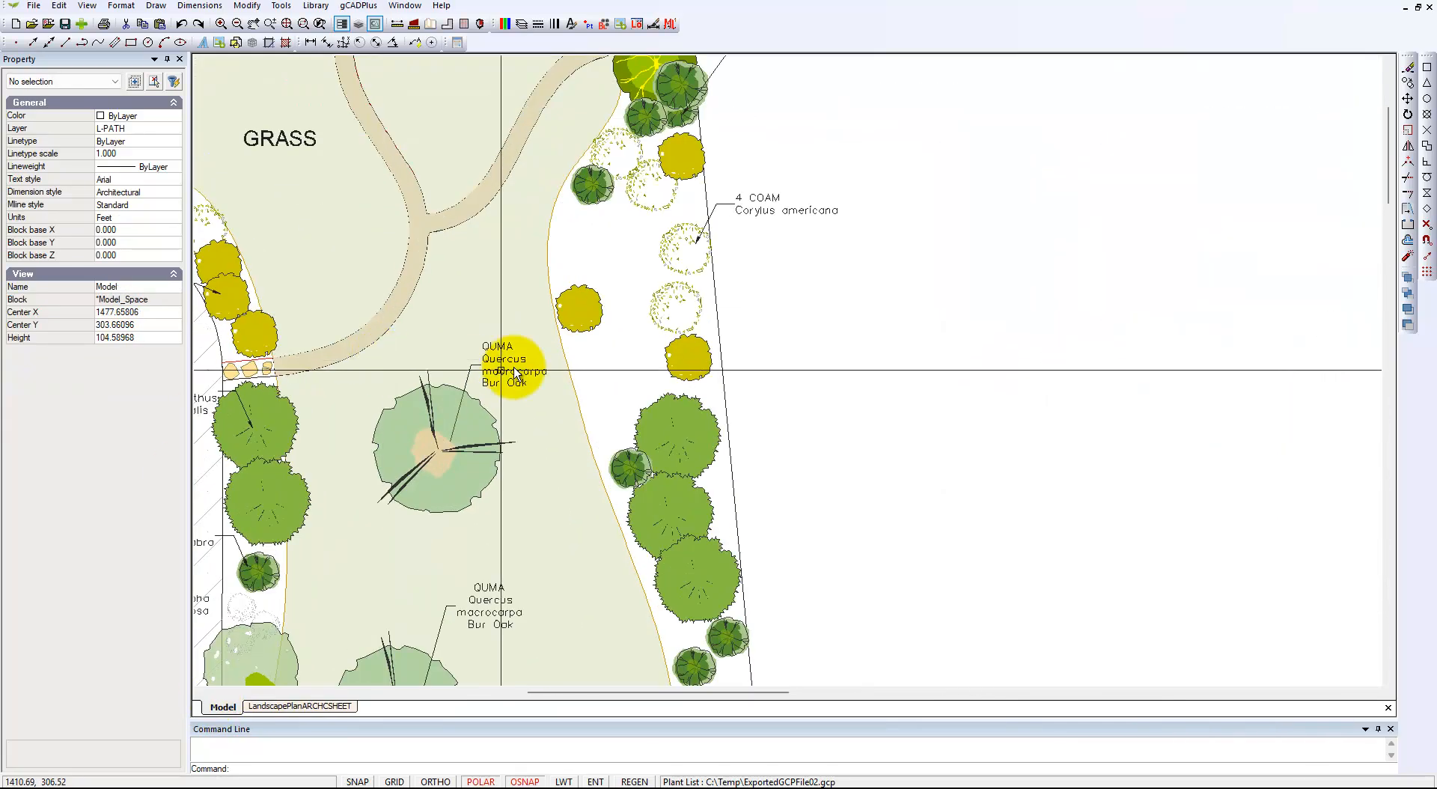
pyautogui.click(695, 328)
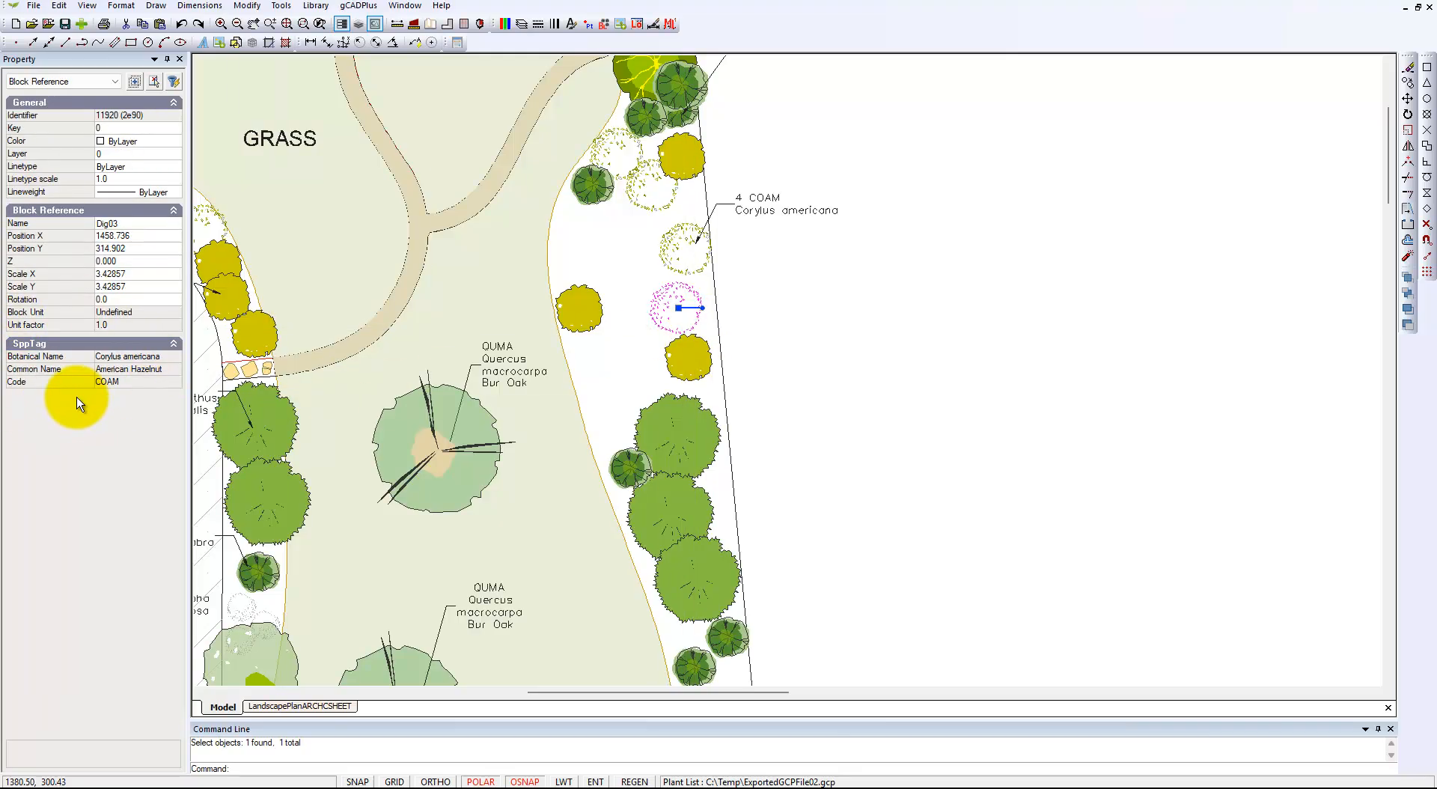
pyautogui.press('Escape')
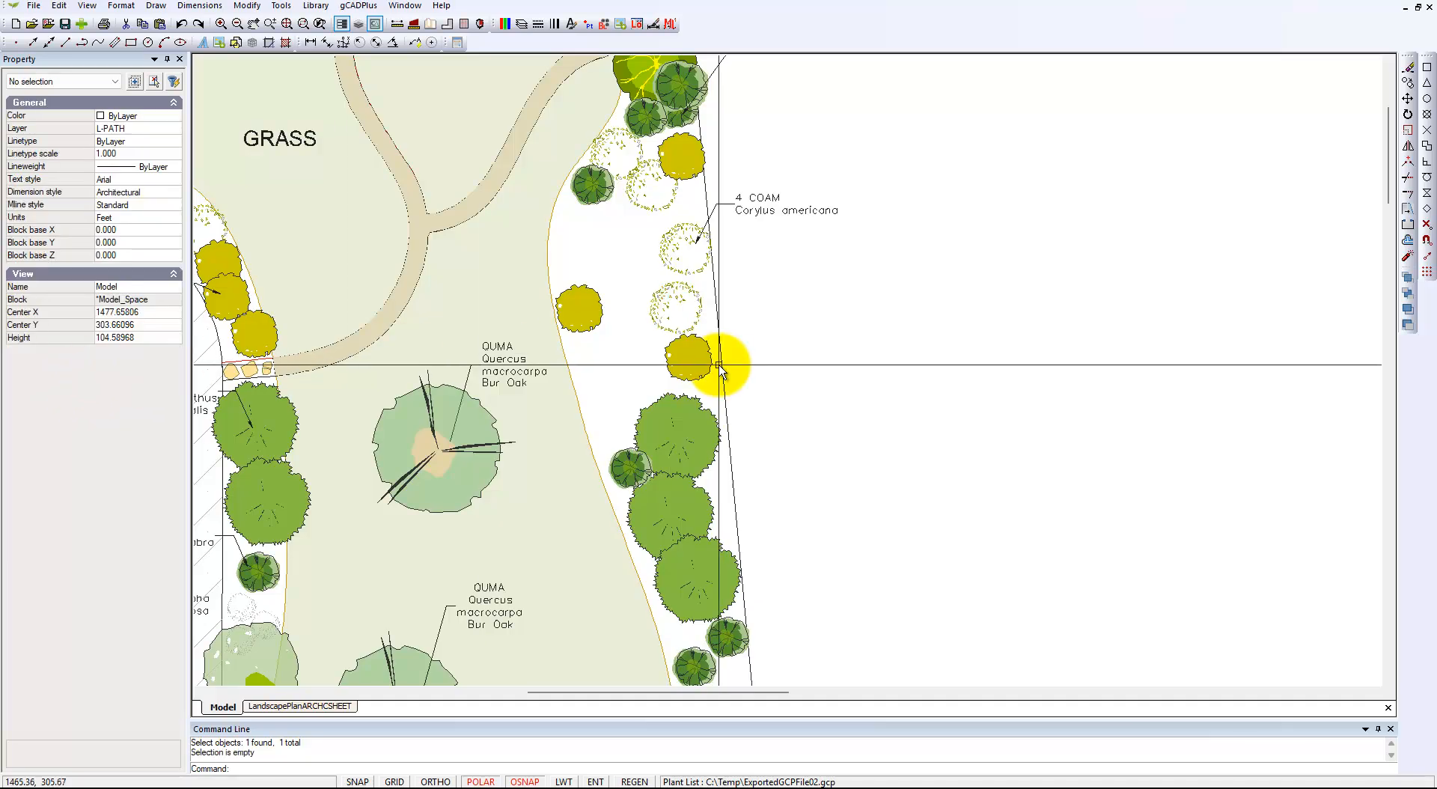
# Draw a standard plant schedule with text height 3.0 in model space, with its corners just around the existing schedule.
pyautogui.scroll(-3, 722, 368)
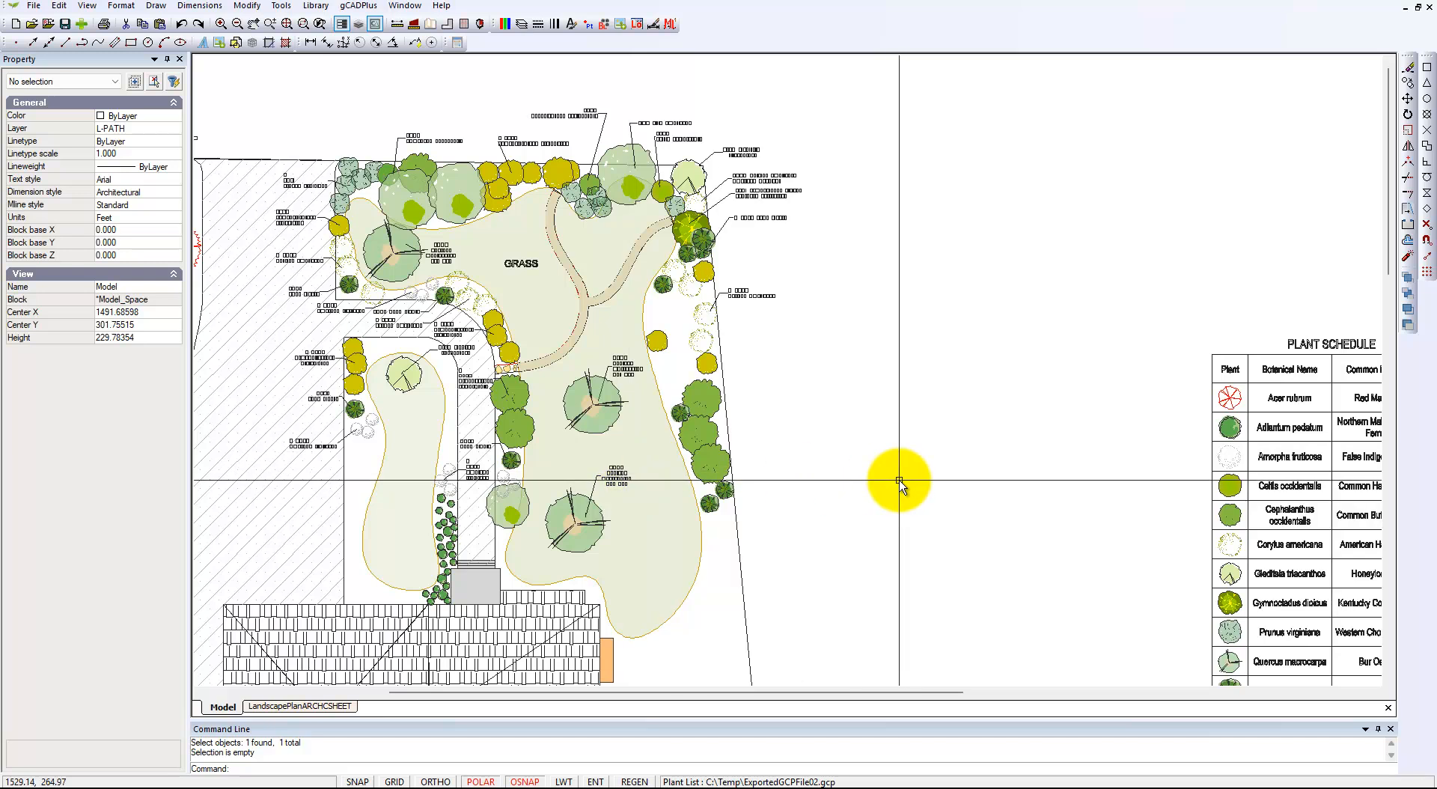
pyautogui.moveTo(1001, 450); pyautogui.dragTo(845, 409, button='middle')
pyautogui.click(363, 7)
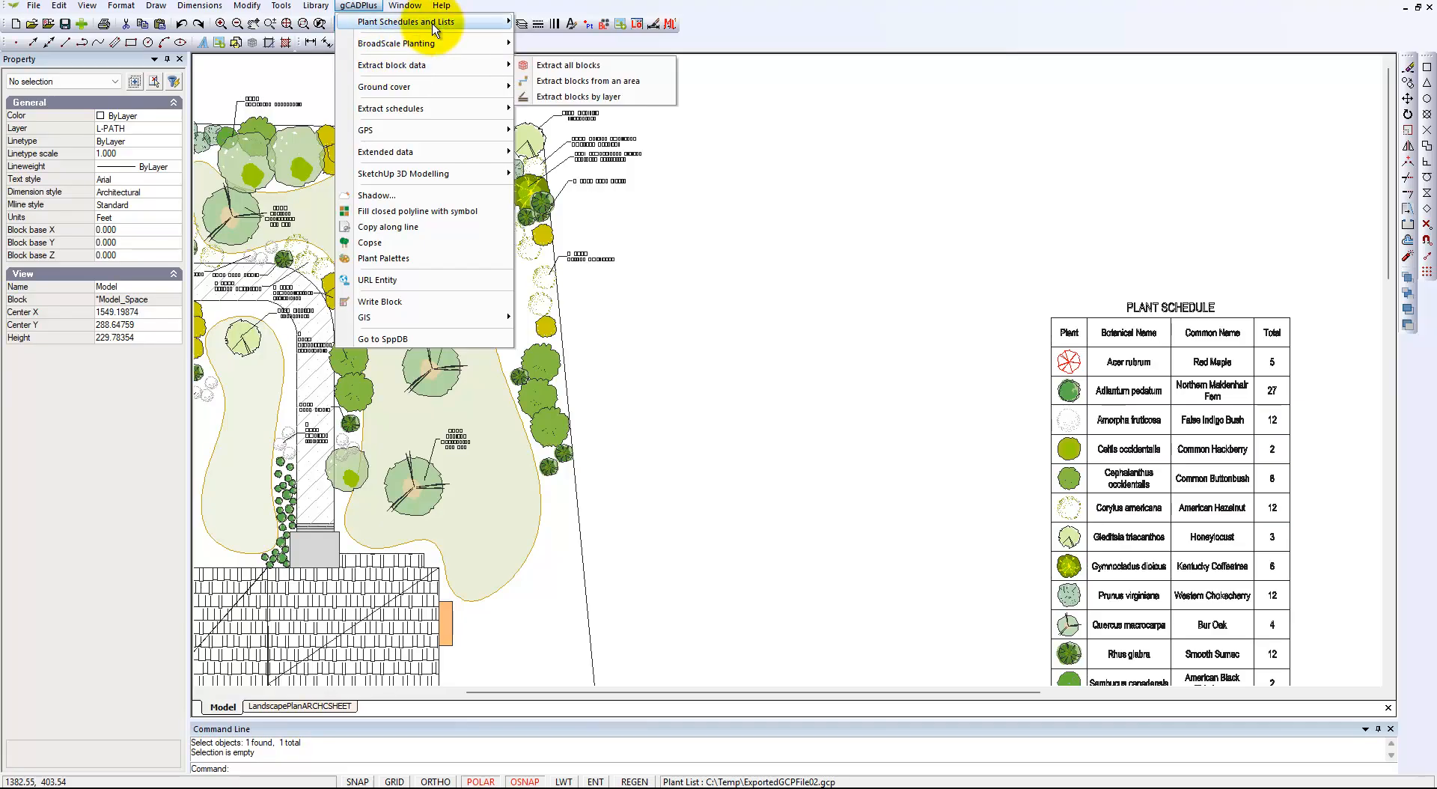
pyautogui.moveTo(449, 22)
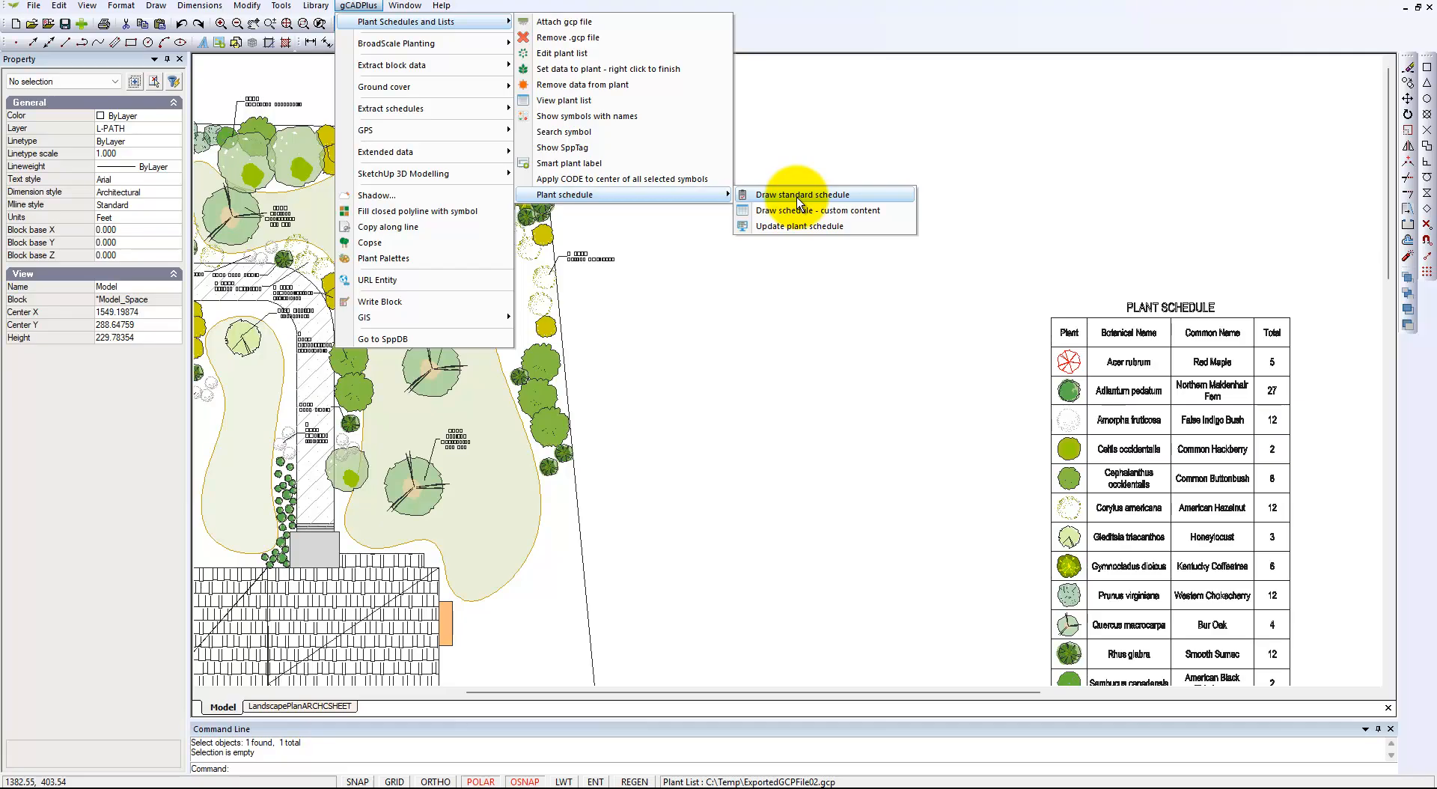
pyautogui.click(799, 196)
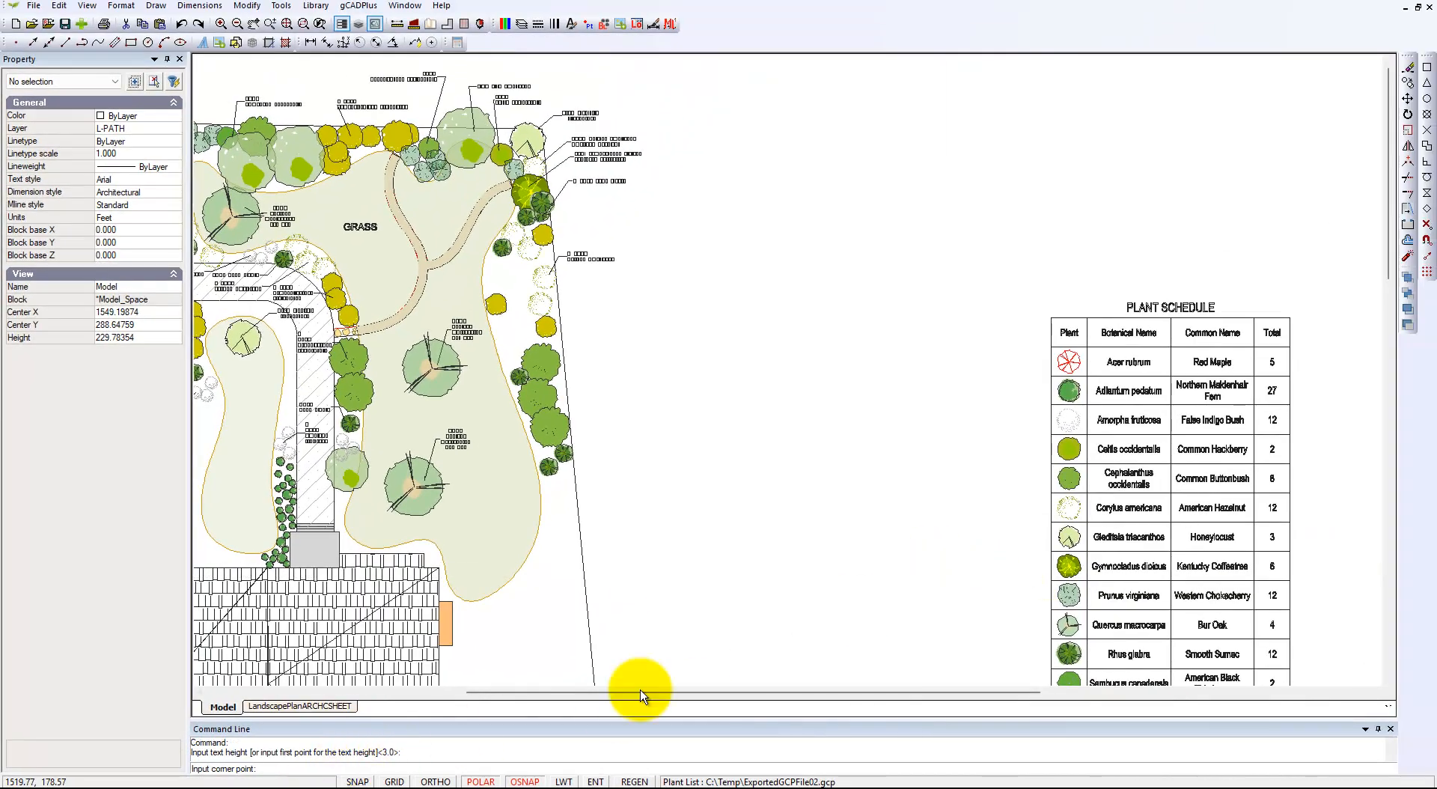
pyautogui.moveTo(908, 599); pyautogui.dragTo(851, 481, button='middle')
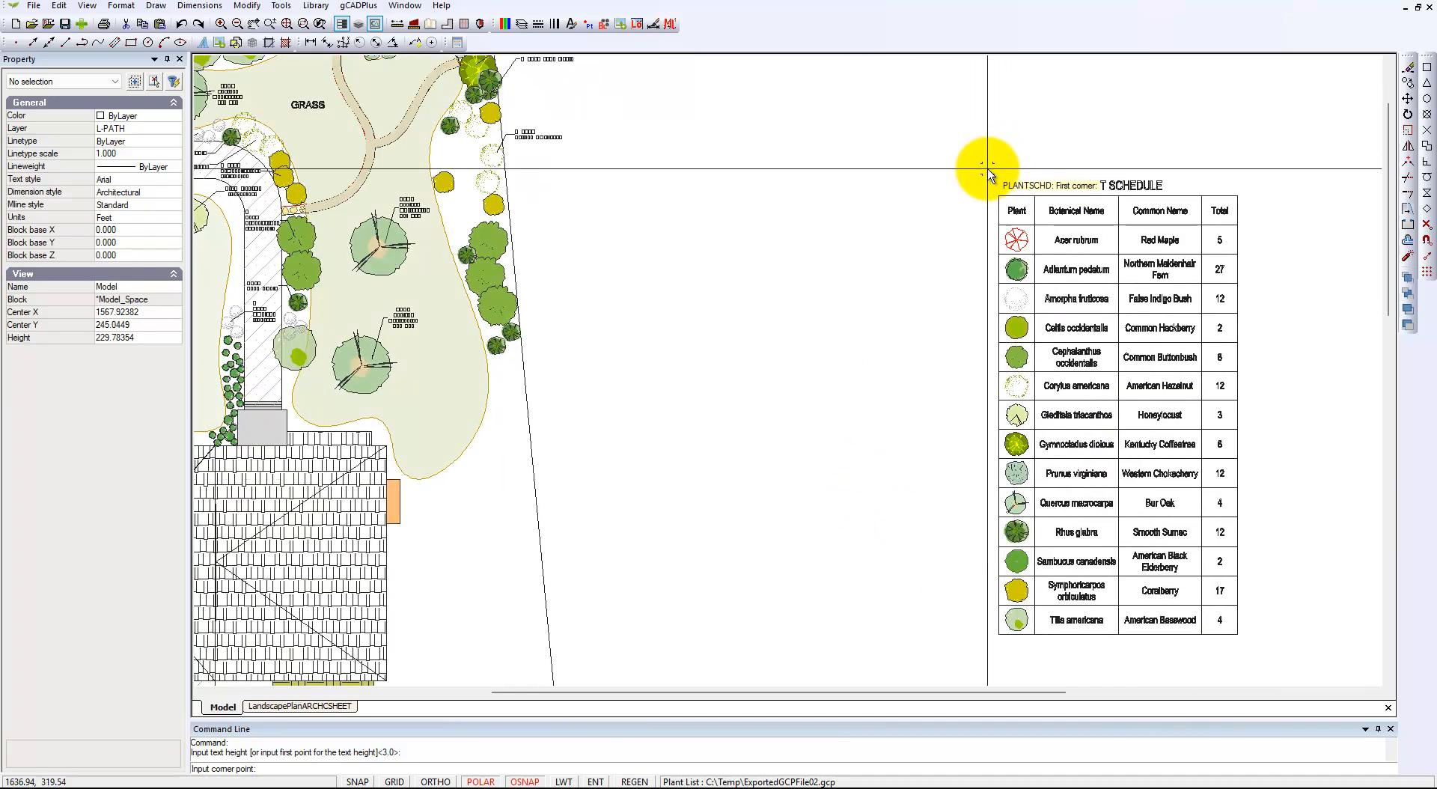
pyautogui.click(988, 170)
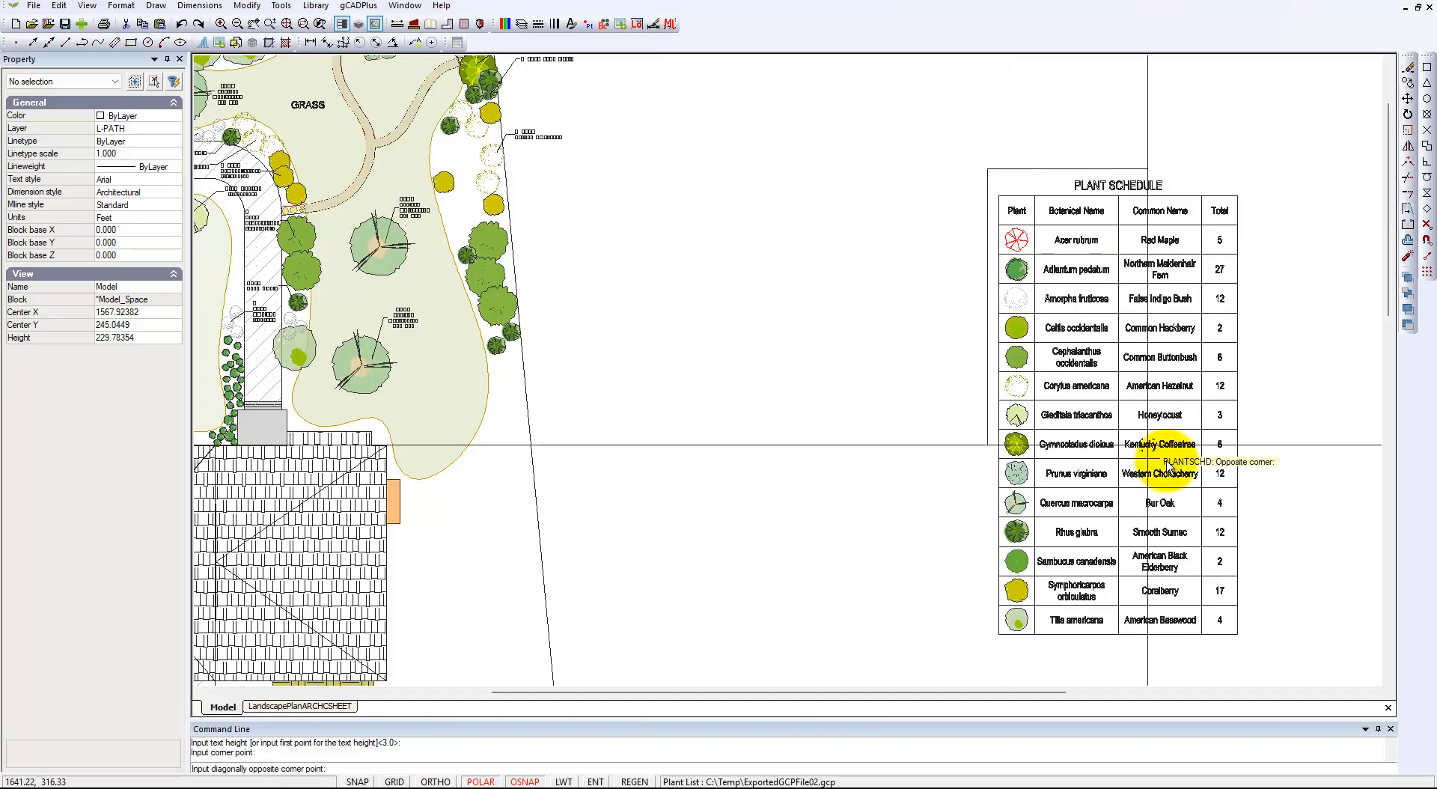
pyautogui.click(1253, 658)
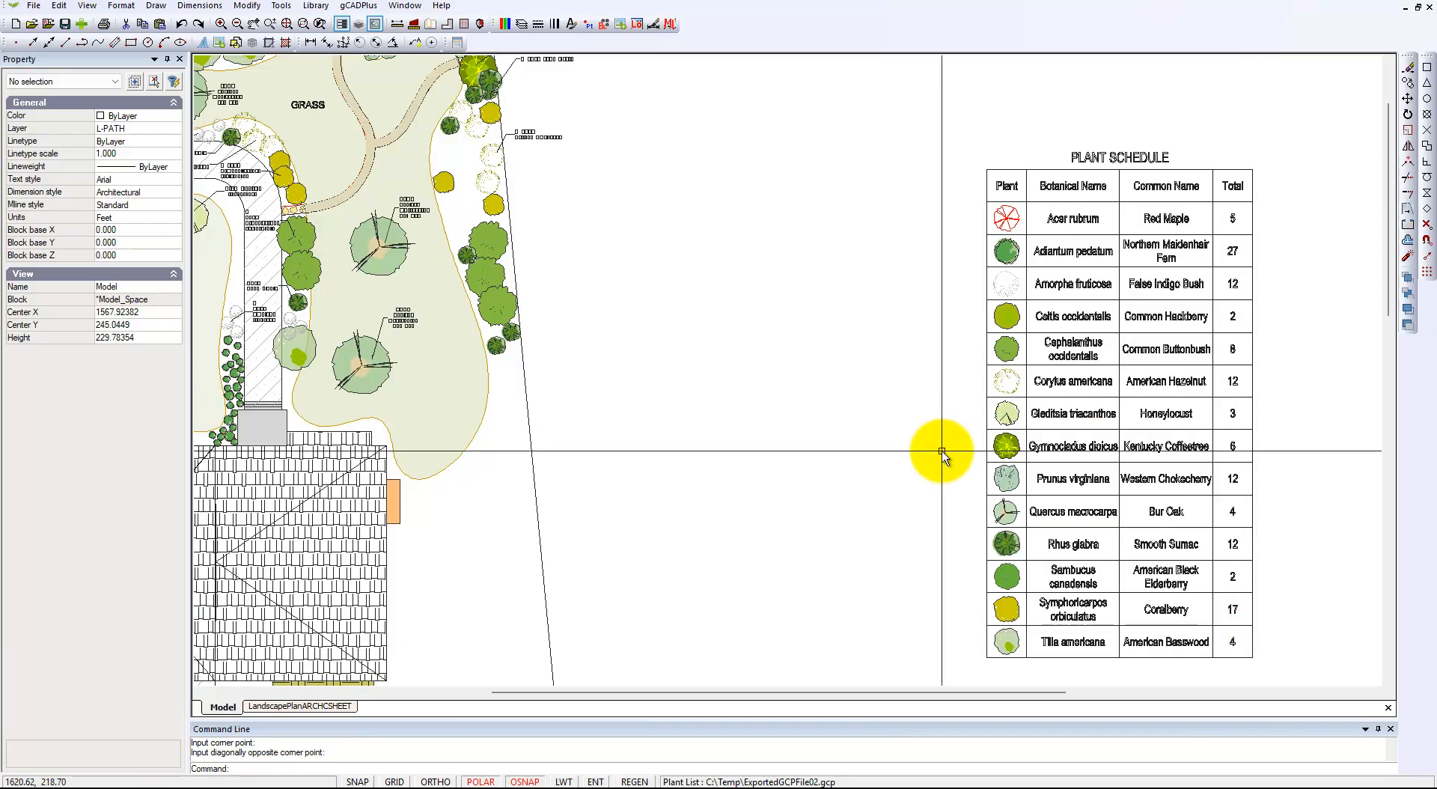
# Delete the plant schedule viewport from the LandscapePlanARCHCSHEET layout.
pyautogui.click(346, 708)
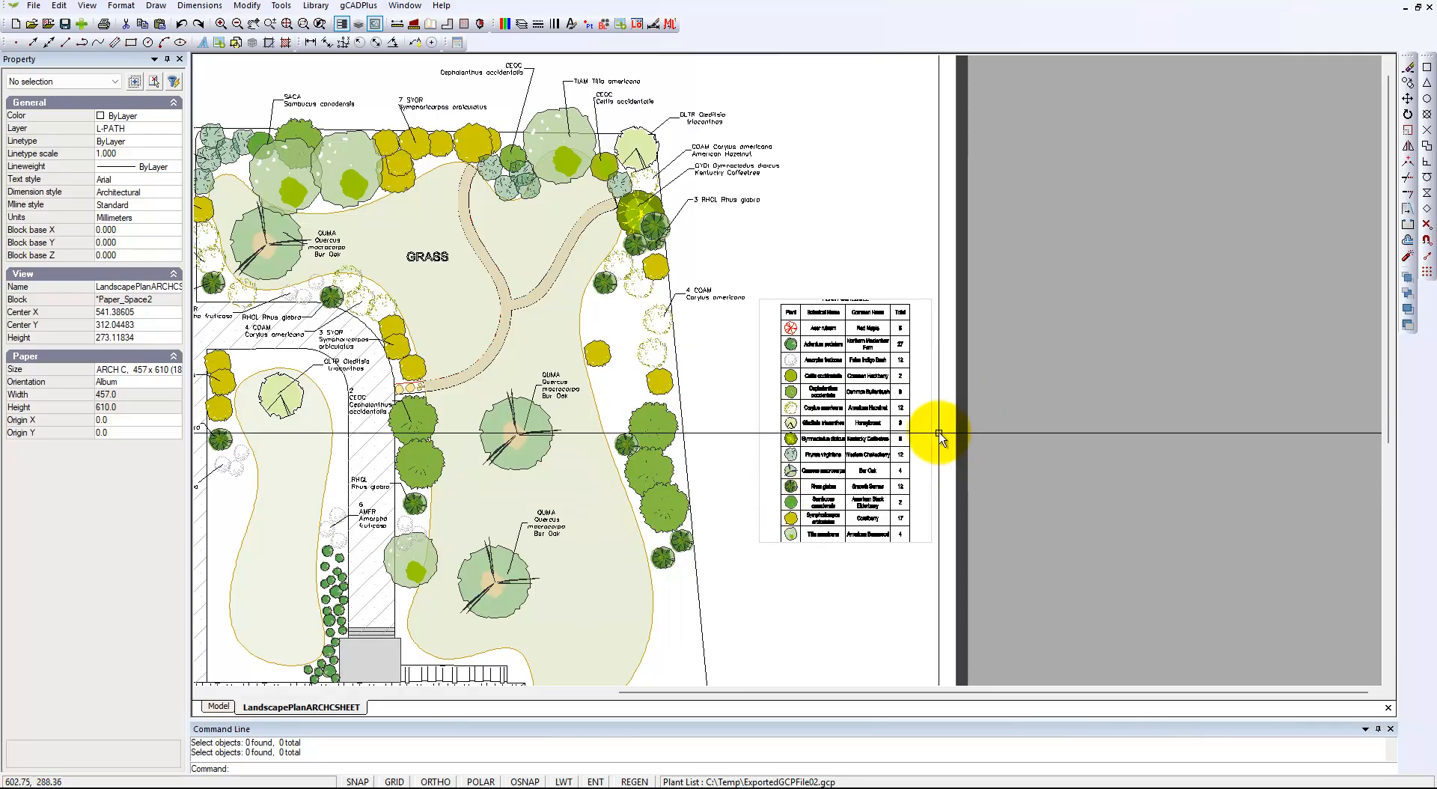
pyautogui.click(930, 444)
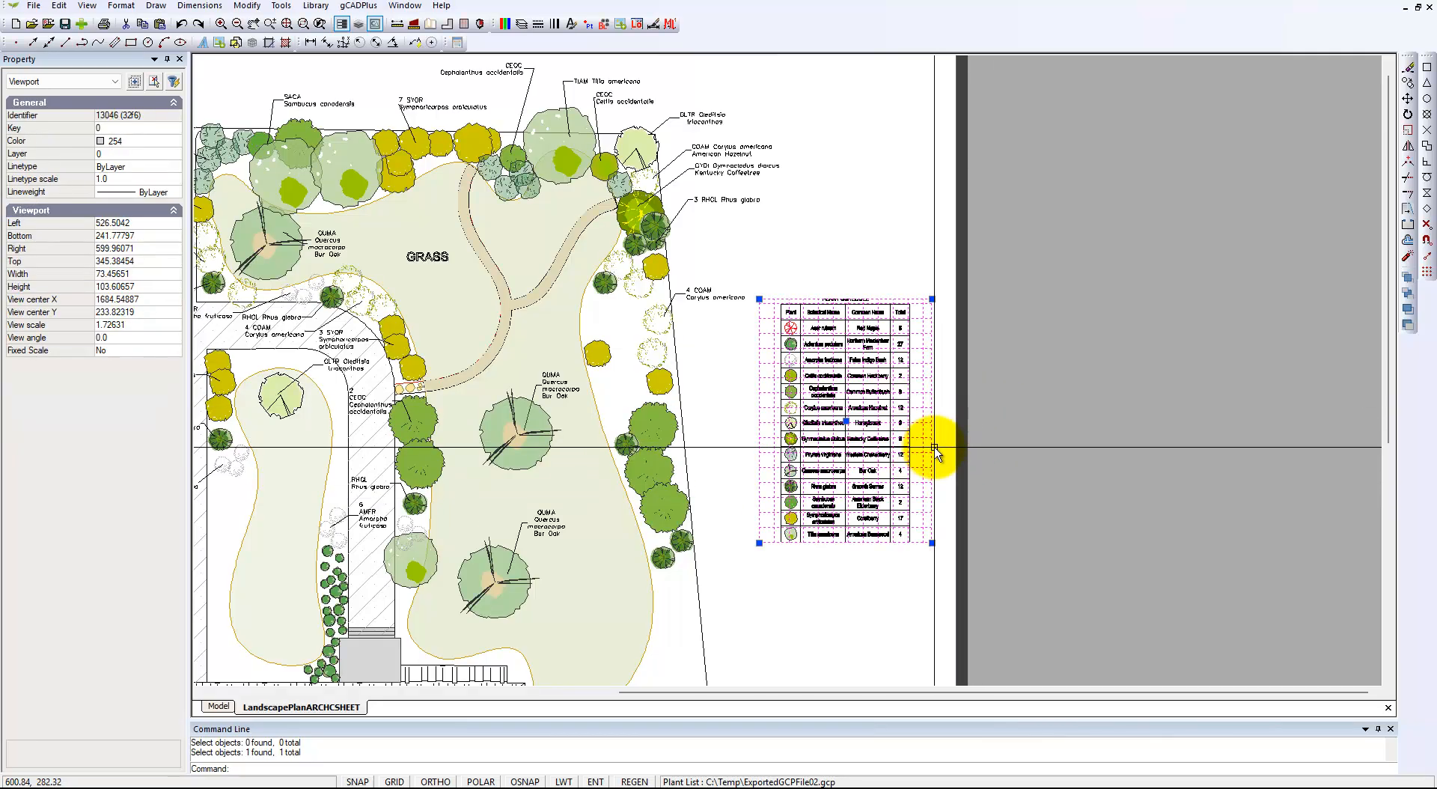
pyautogui.press('Delete')
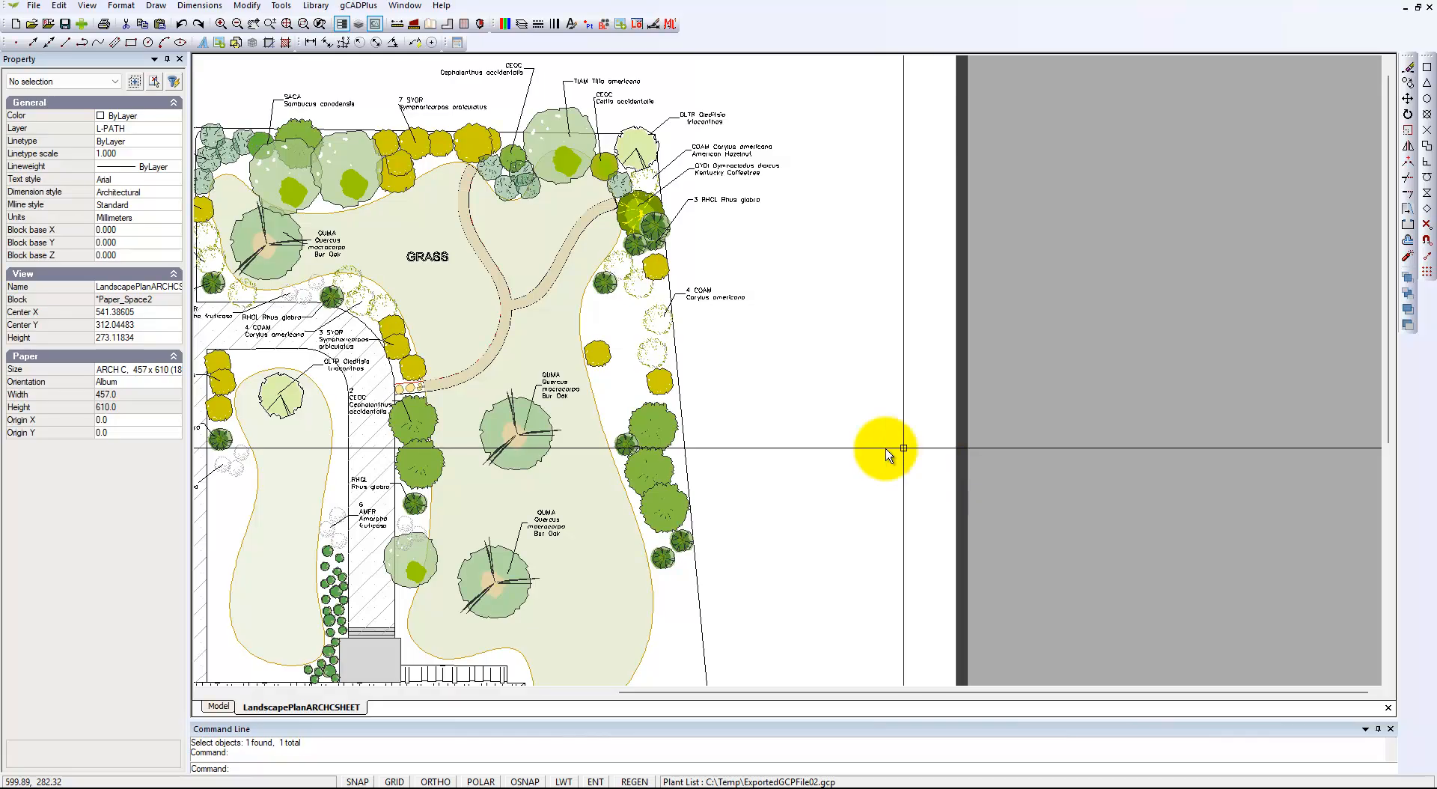
# Add a rectangular viewport about 73 by 110 mm beside the landscape plan on the layout, extending past the sheet's edge.
pyautogui.rightClick(308, 714)
pyautogui.click(367, 674)
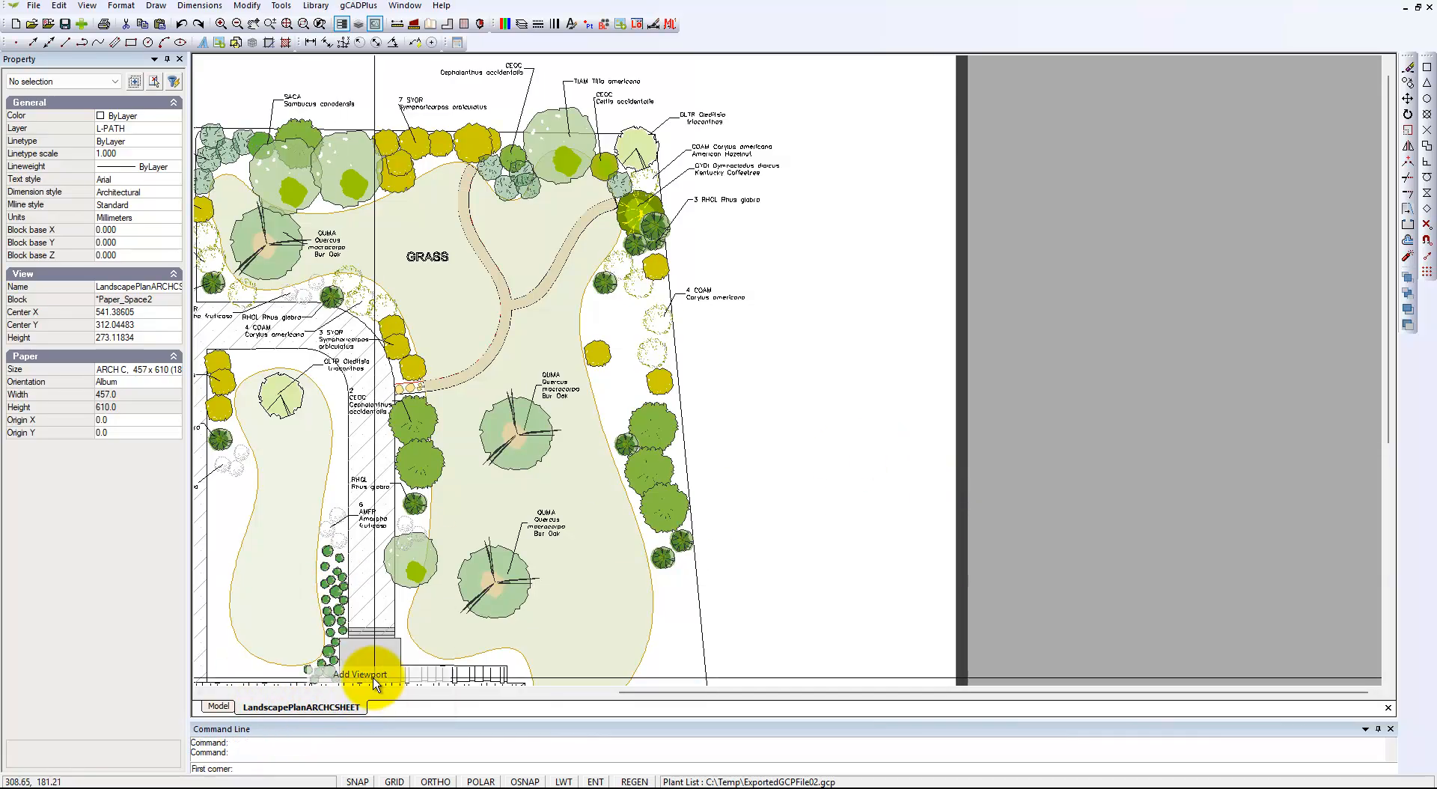
pyautogui.click(835, 510)
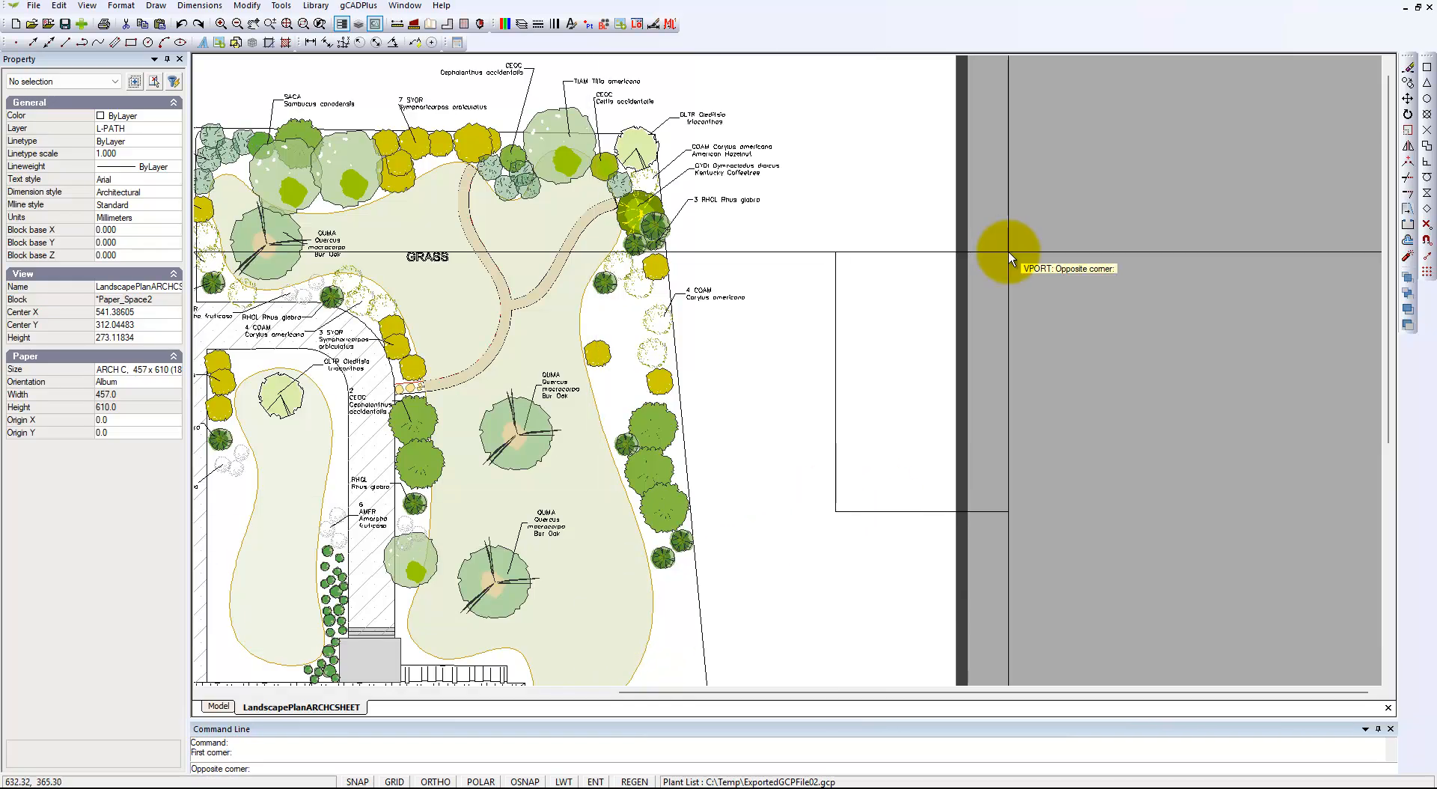
pyautogui.click(1008, 253)
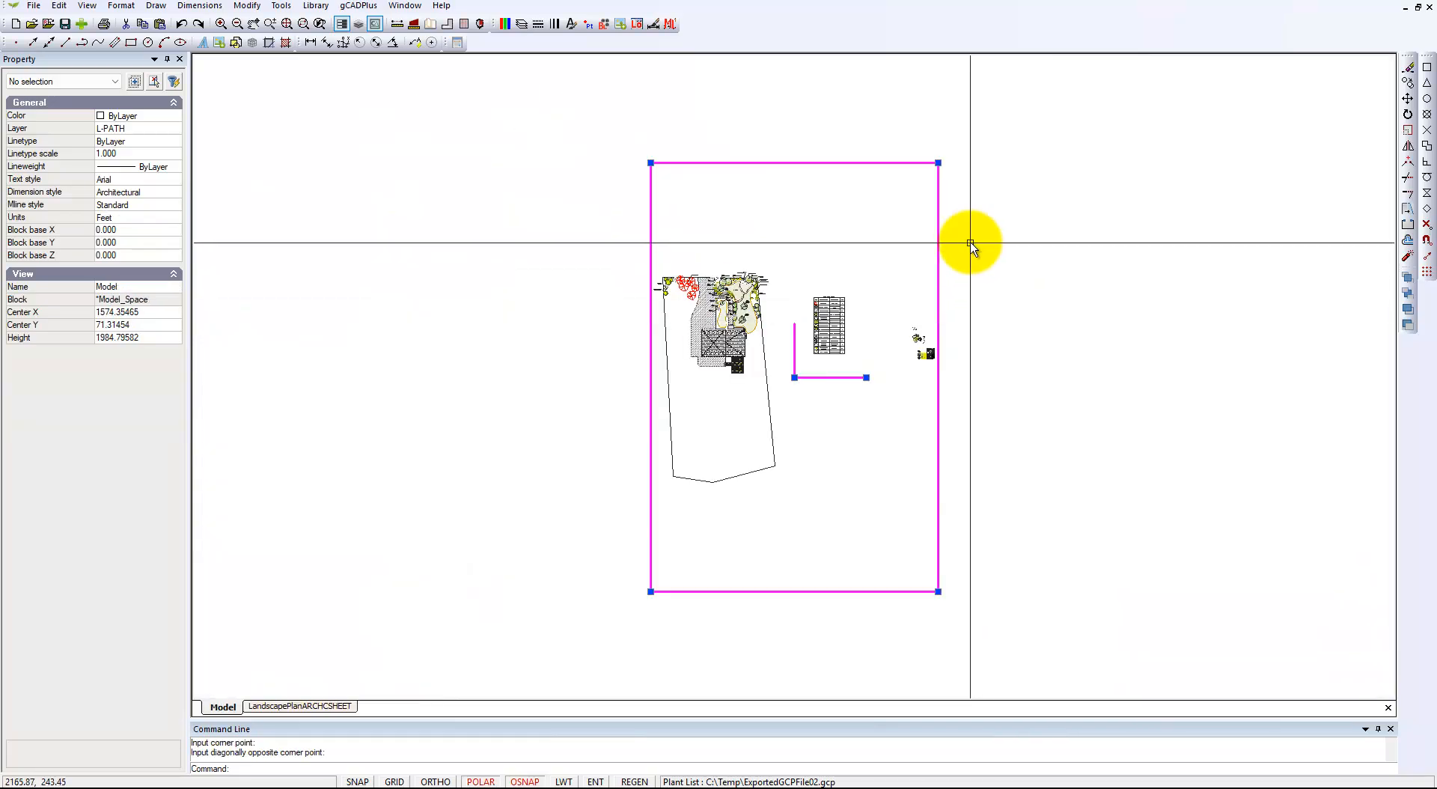
# Shrink the viewport frame and move it around the new plant schedule in model space, and display it on the layout.
pyautogui.click(939, 162)
pyautogui.click(823, 362)
pyautogui.click(794, 378)
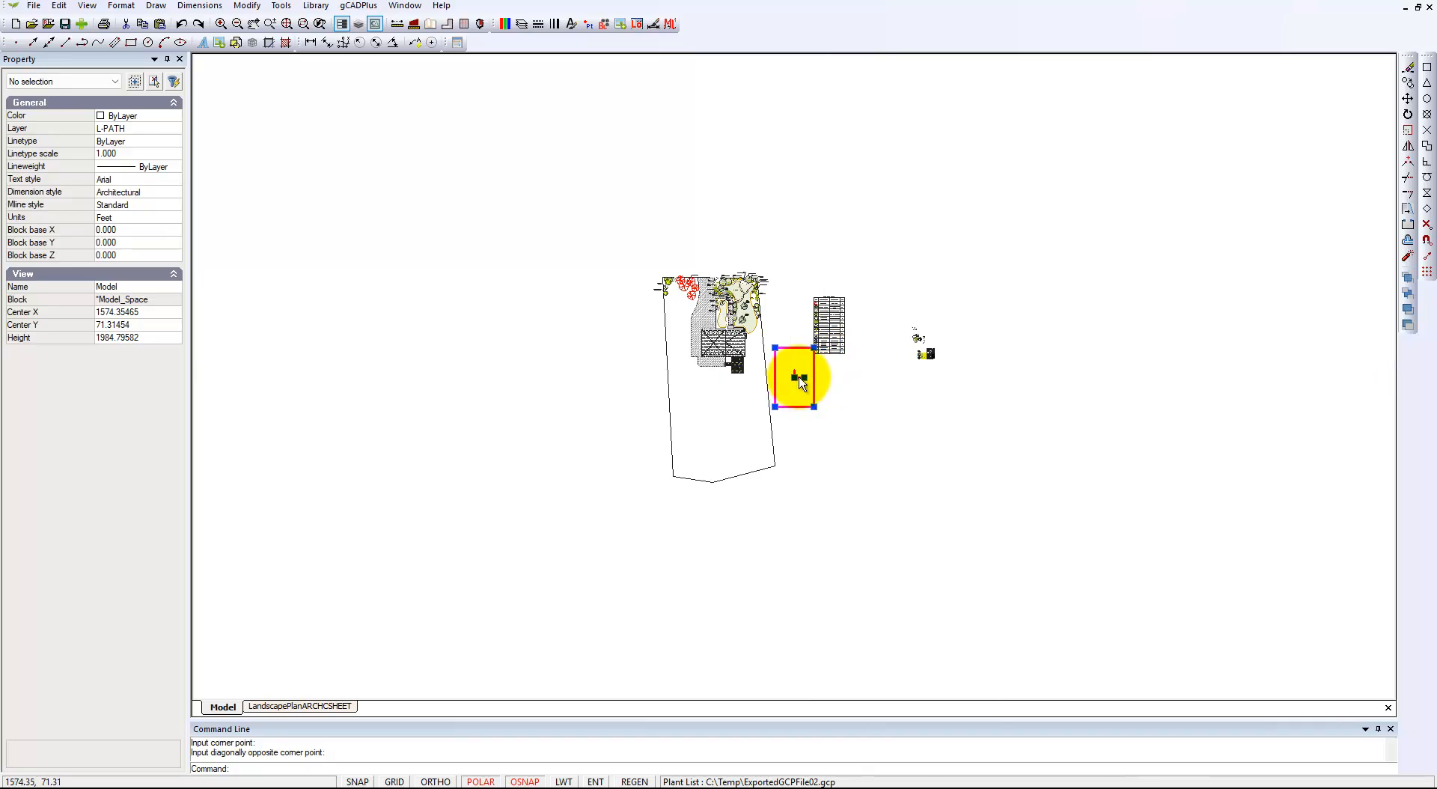
pyautogui.scroll(6, 829, 333)
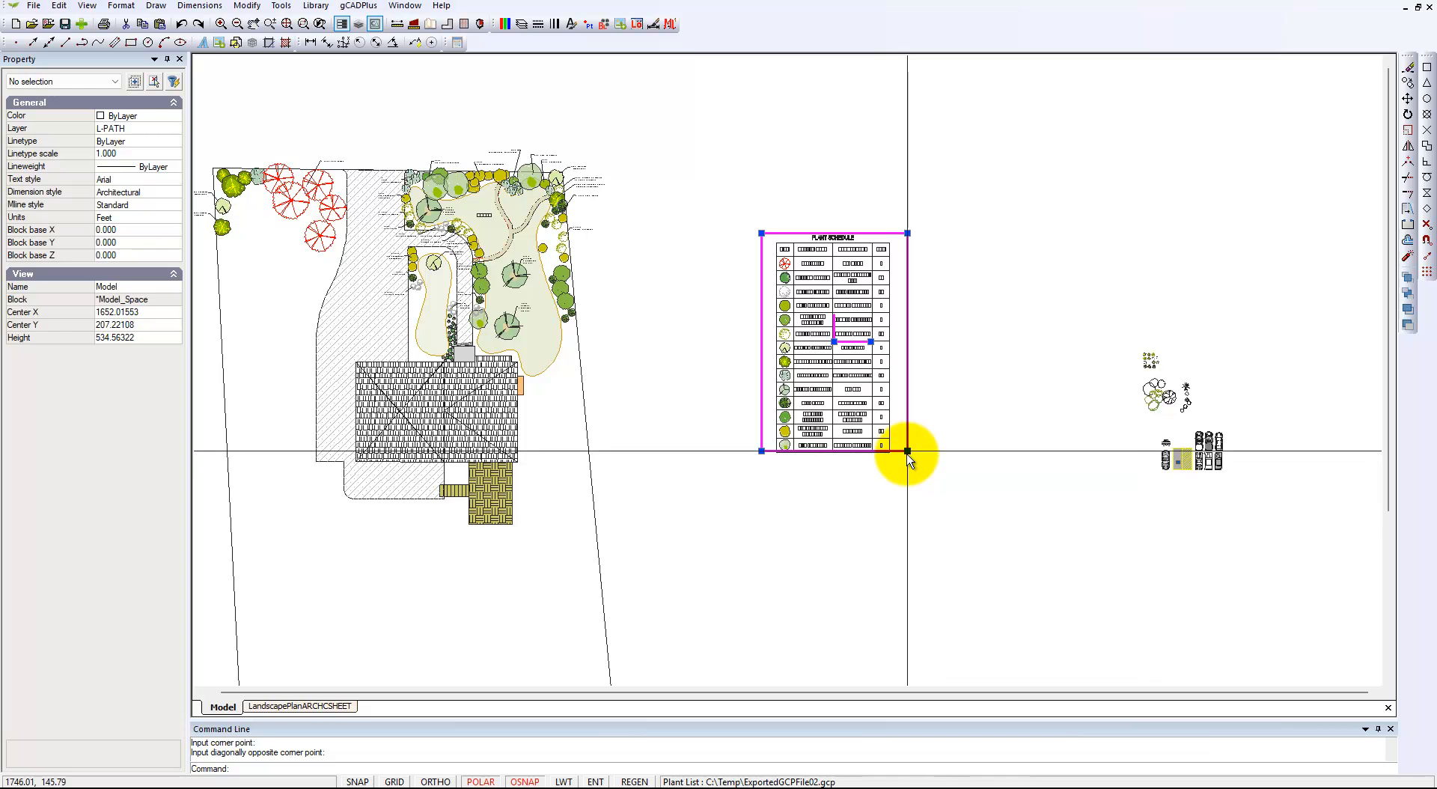
pyautogui.rightClick(902, 410)
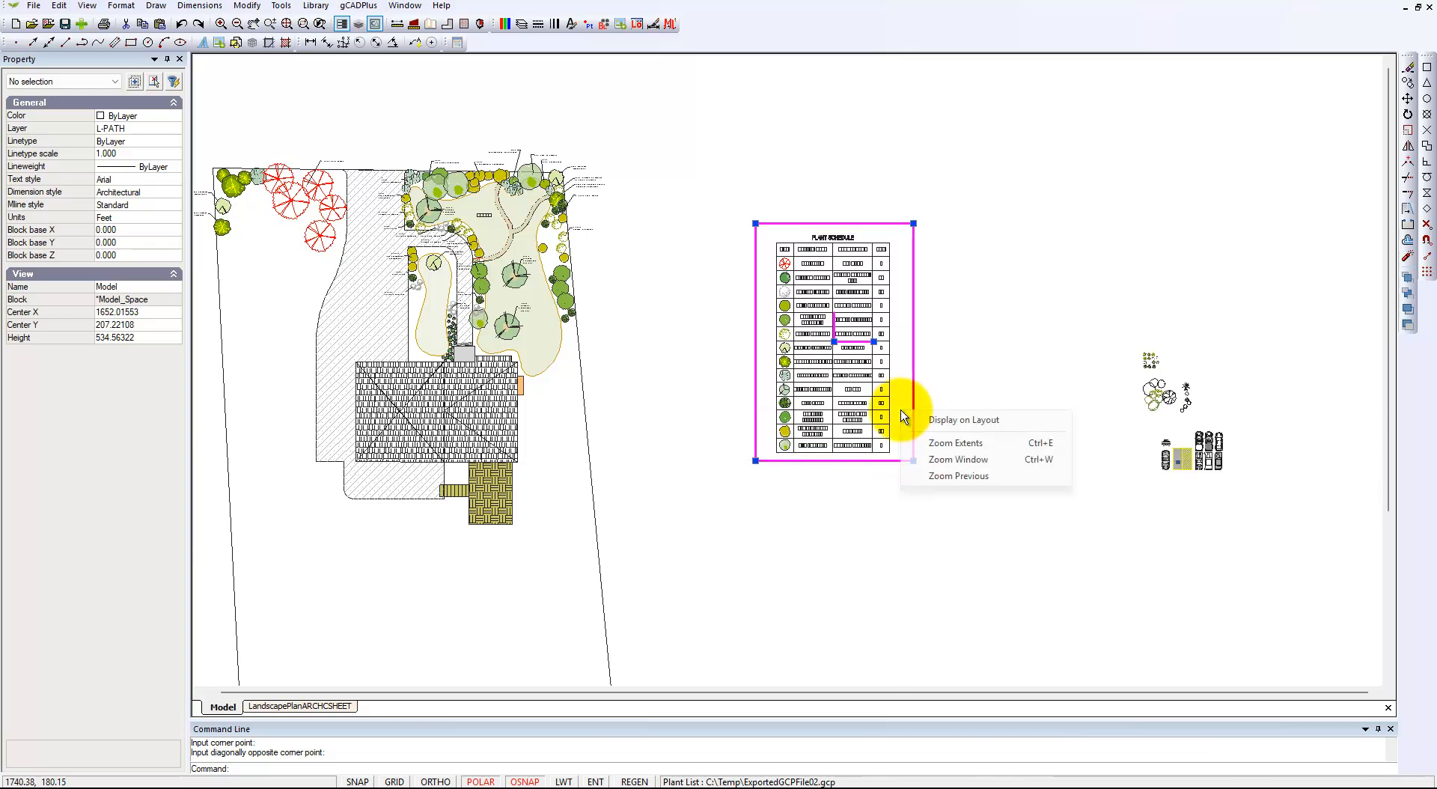
pyautogui.click(965, 422)
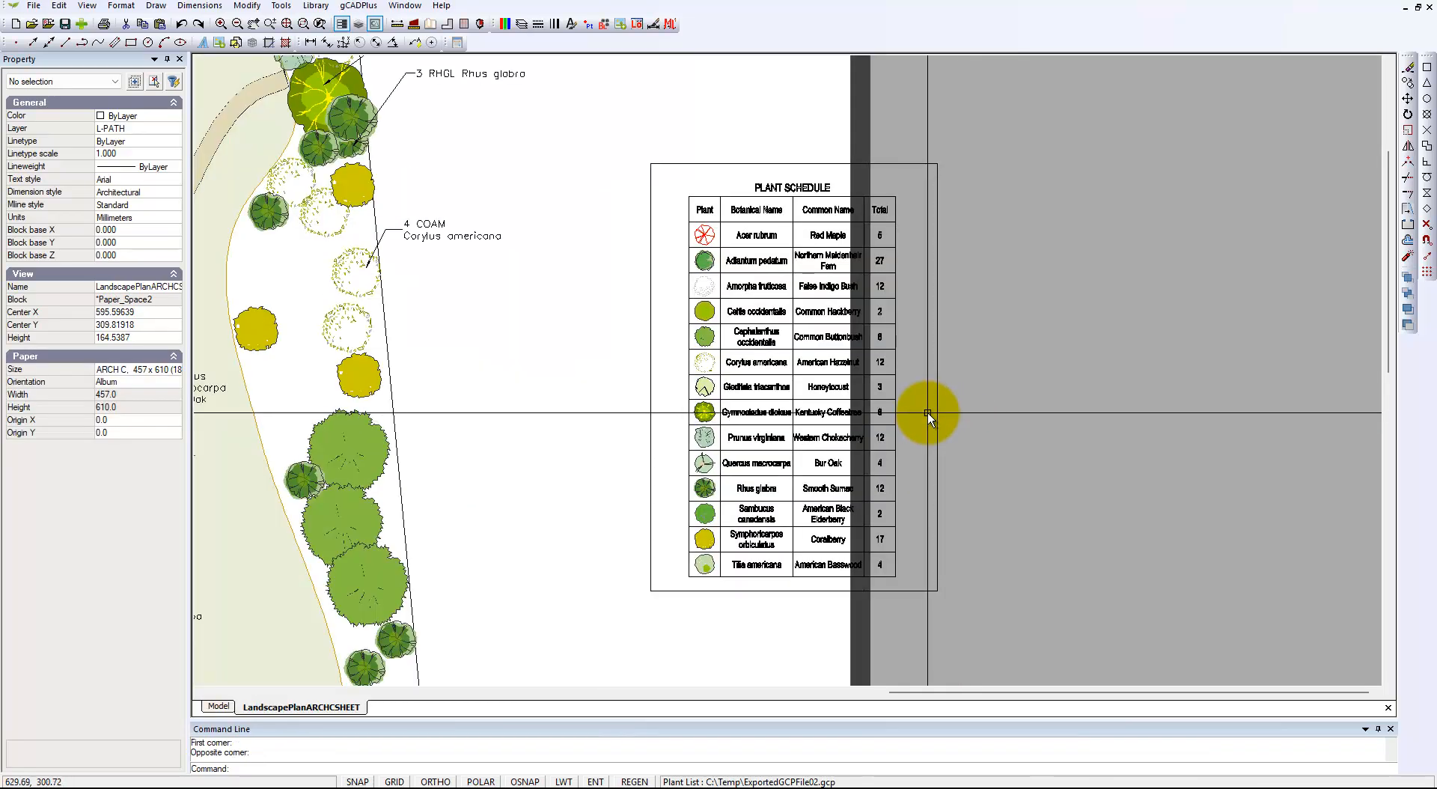
# Set the new plant schedule viewport's color to 254 and its layer to 0, and deselect it.
pyautogui.click(939, 404)
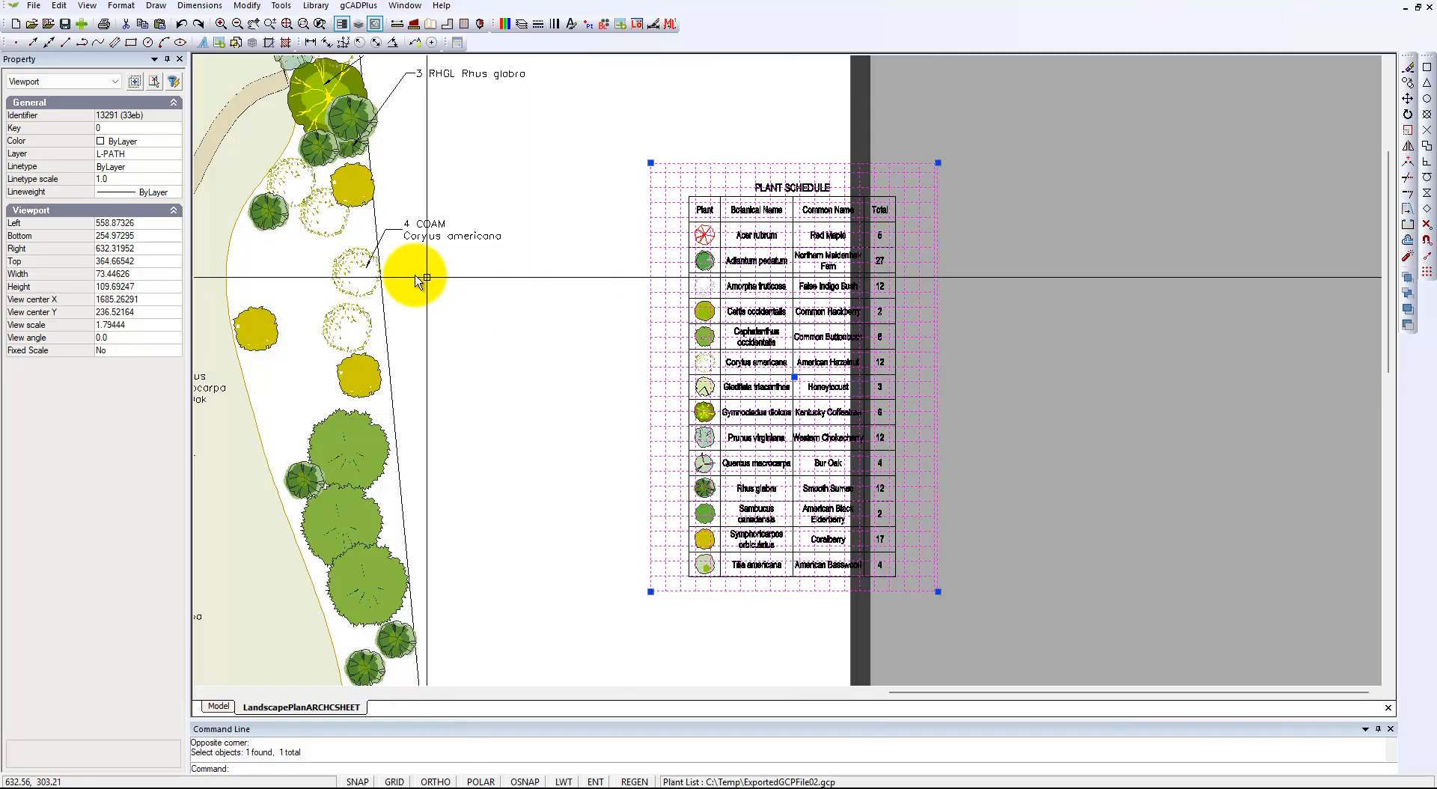
pyautogui.click(174, 147)
pyautogui.click(174, 146)
pyautogui.moveTo(177, 271); pyautogui.dragTo(131, 479)
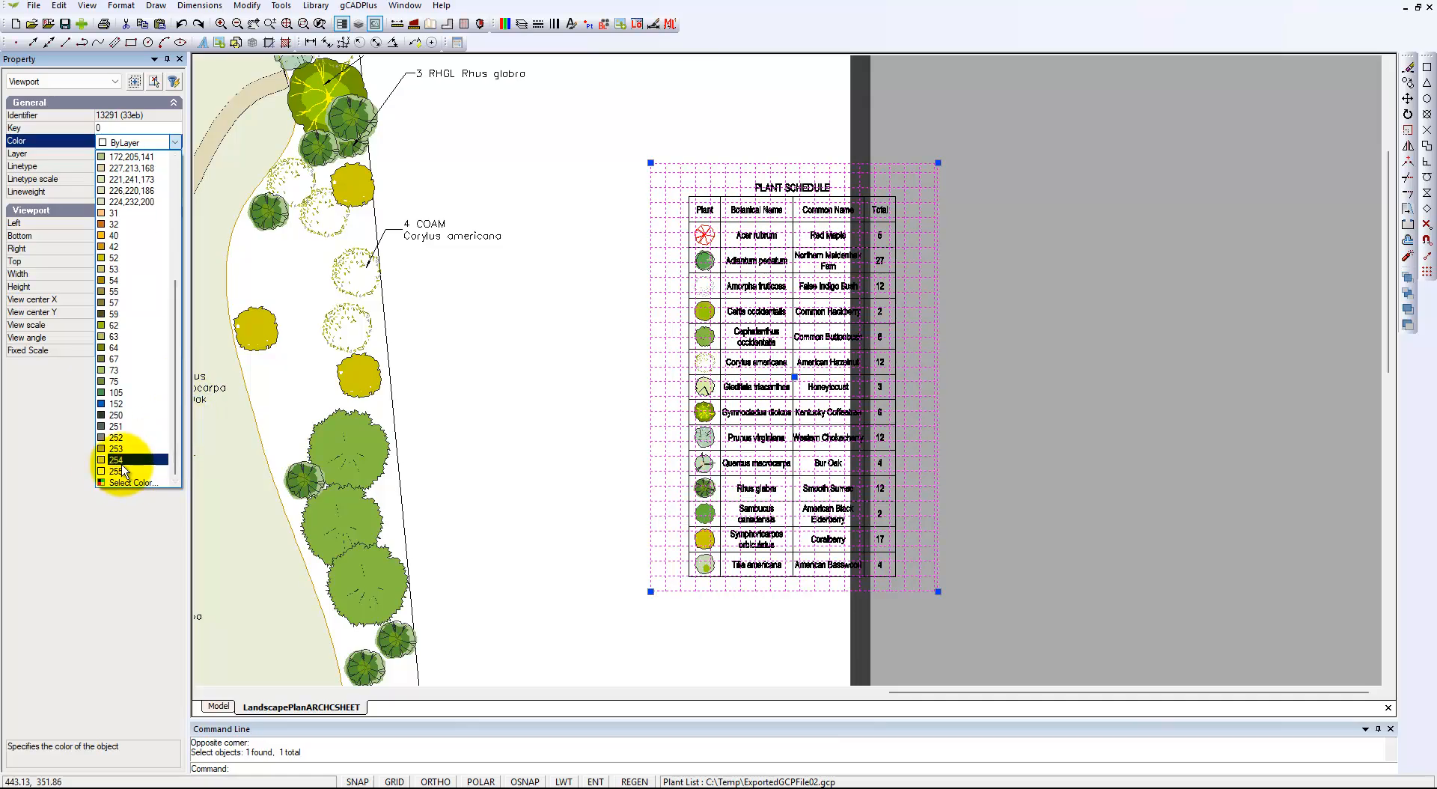
pyautogui.click(122, 463)
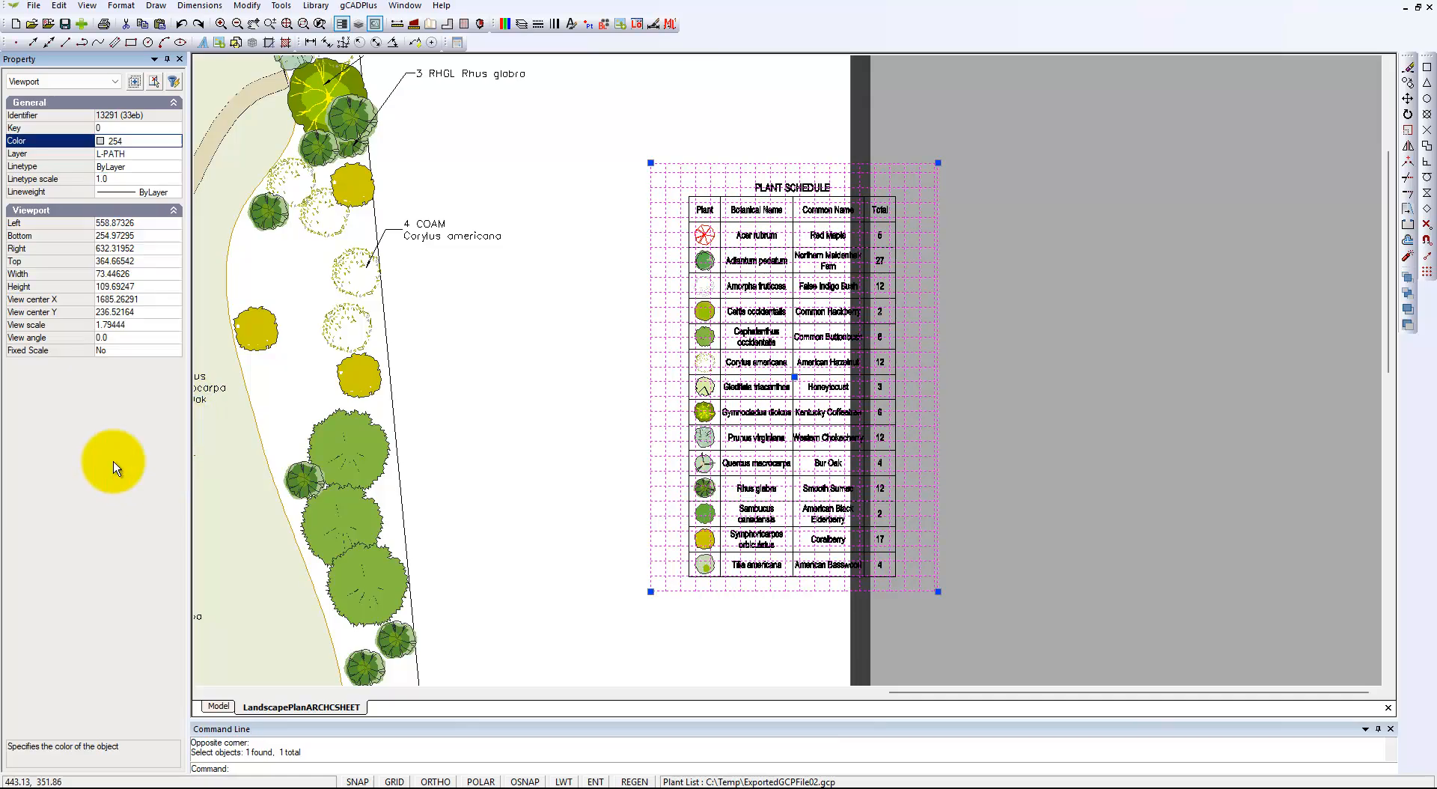
pyautogui.click(174, 155)
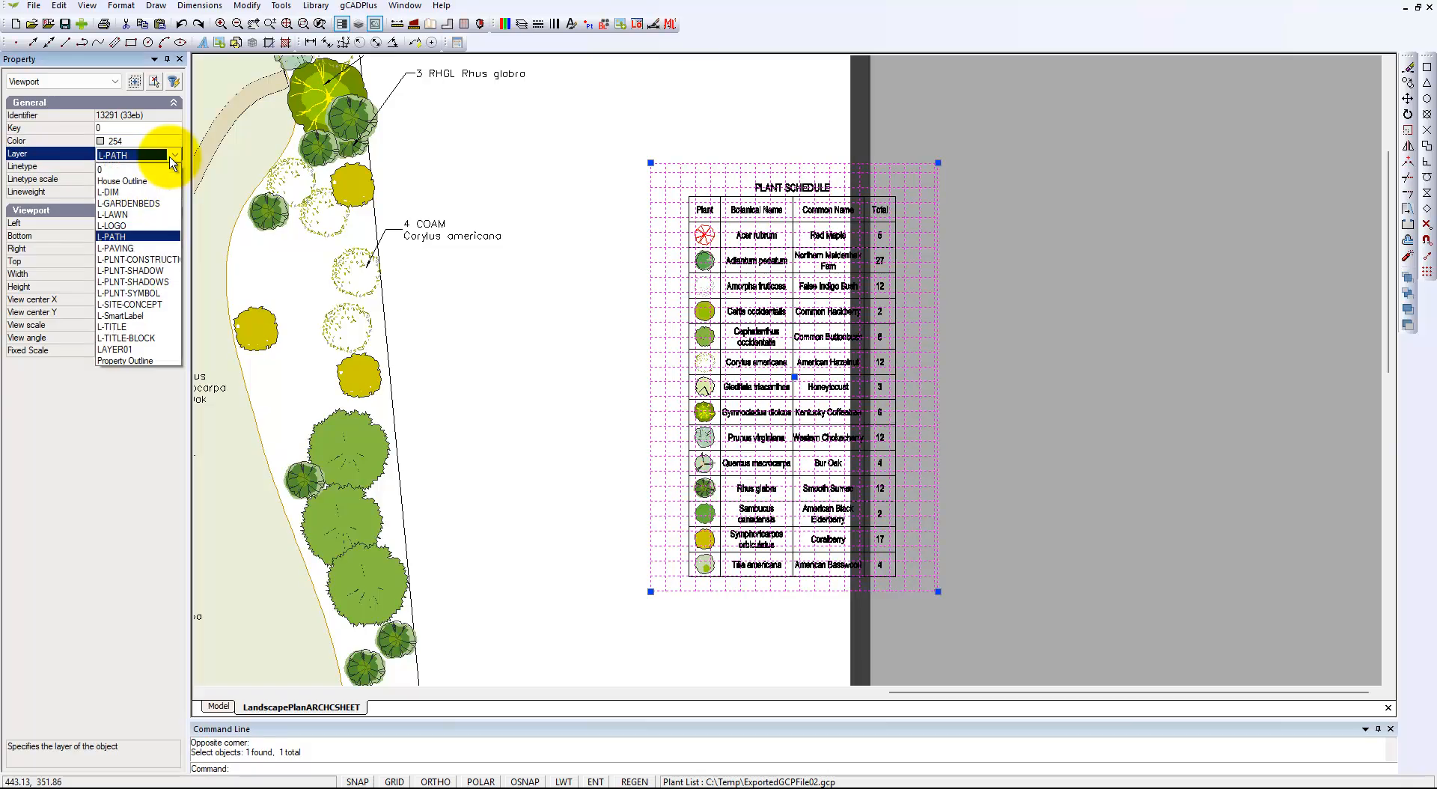
pyautogui.click(131, 176)
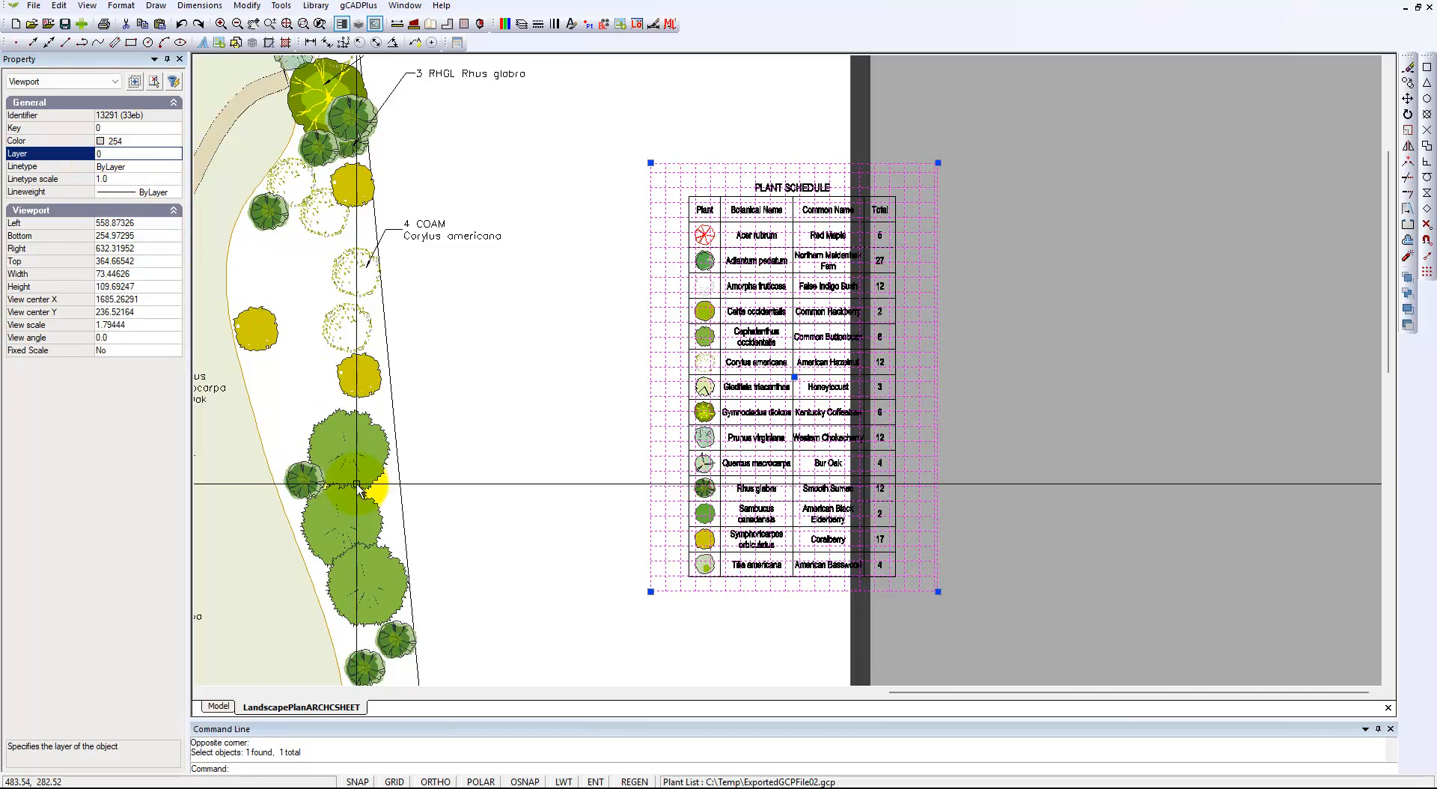
pyautogui.press('Escape')
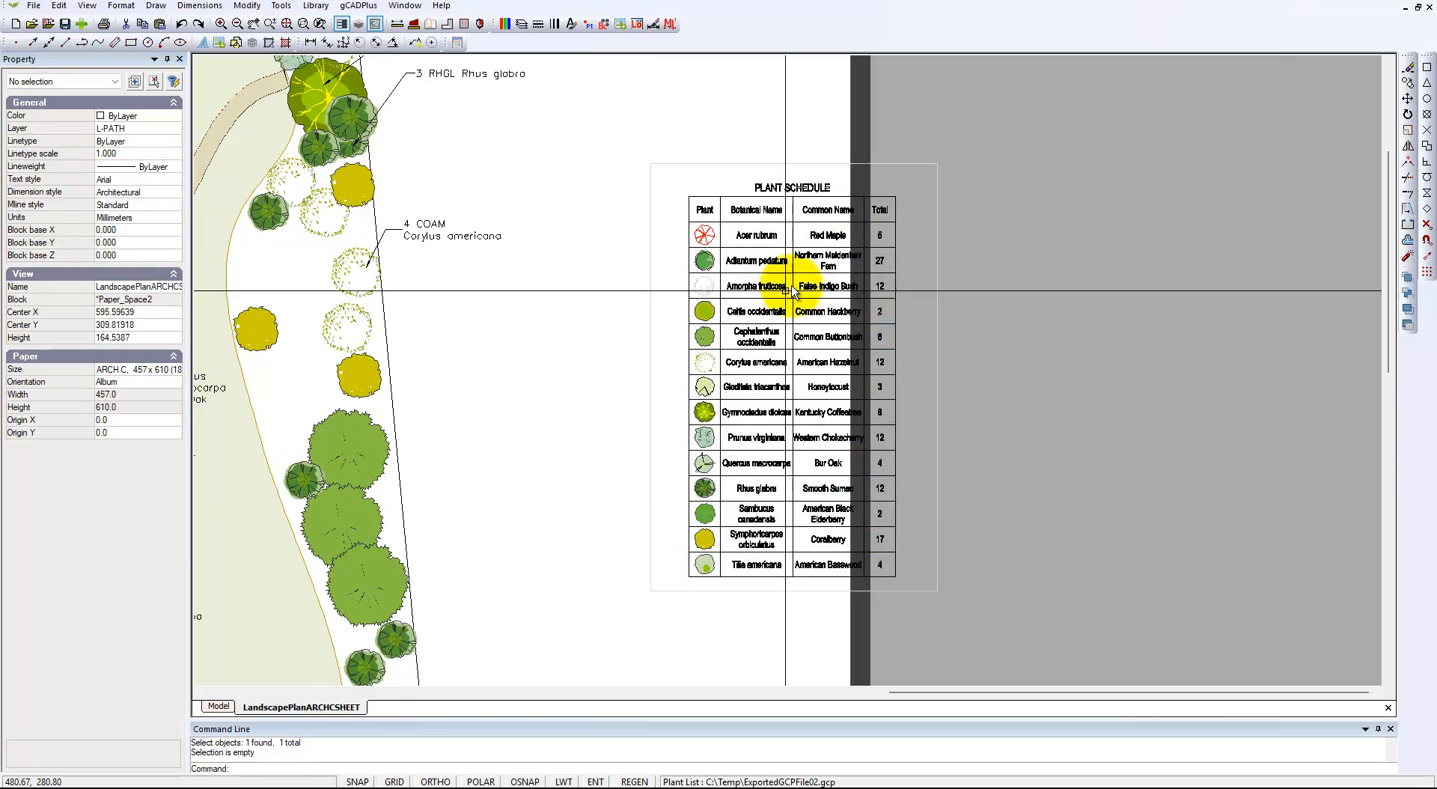
# Move the plant schedule viewport fully onto the sheet, between the landscape plan and the sheet's edge, and deselect it.
pyautogui.click(936, 378)
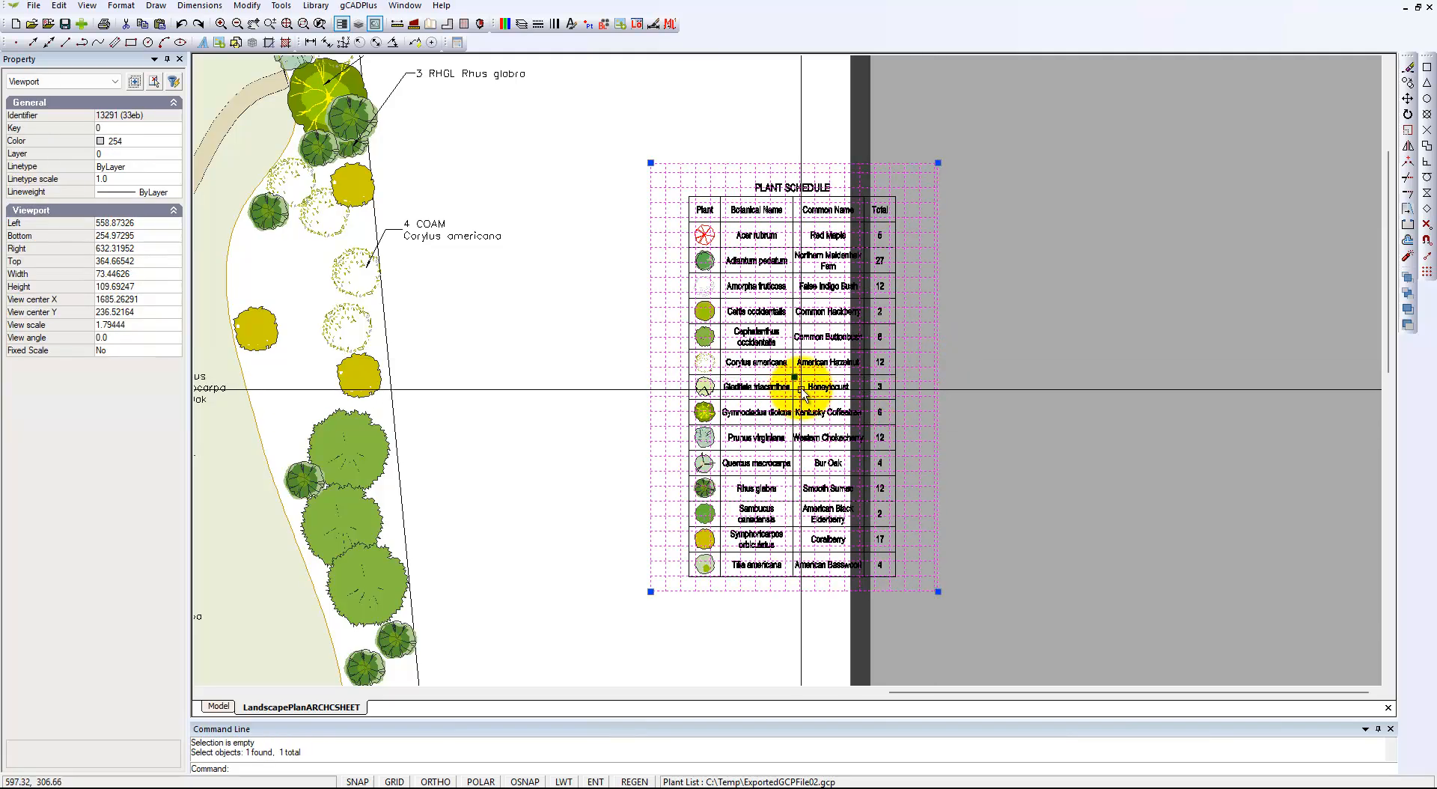
pyautogui.moveTo(798, 382); pyautogui.dragTo(681, 307)
pyautogui.press('Escape')
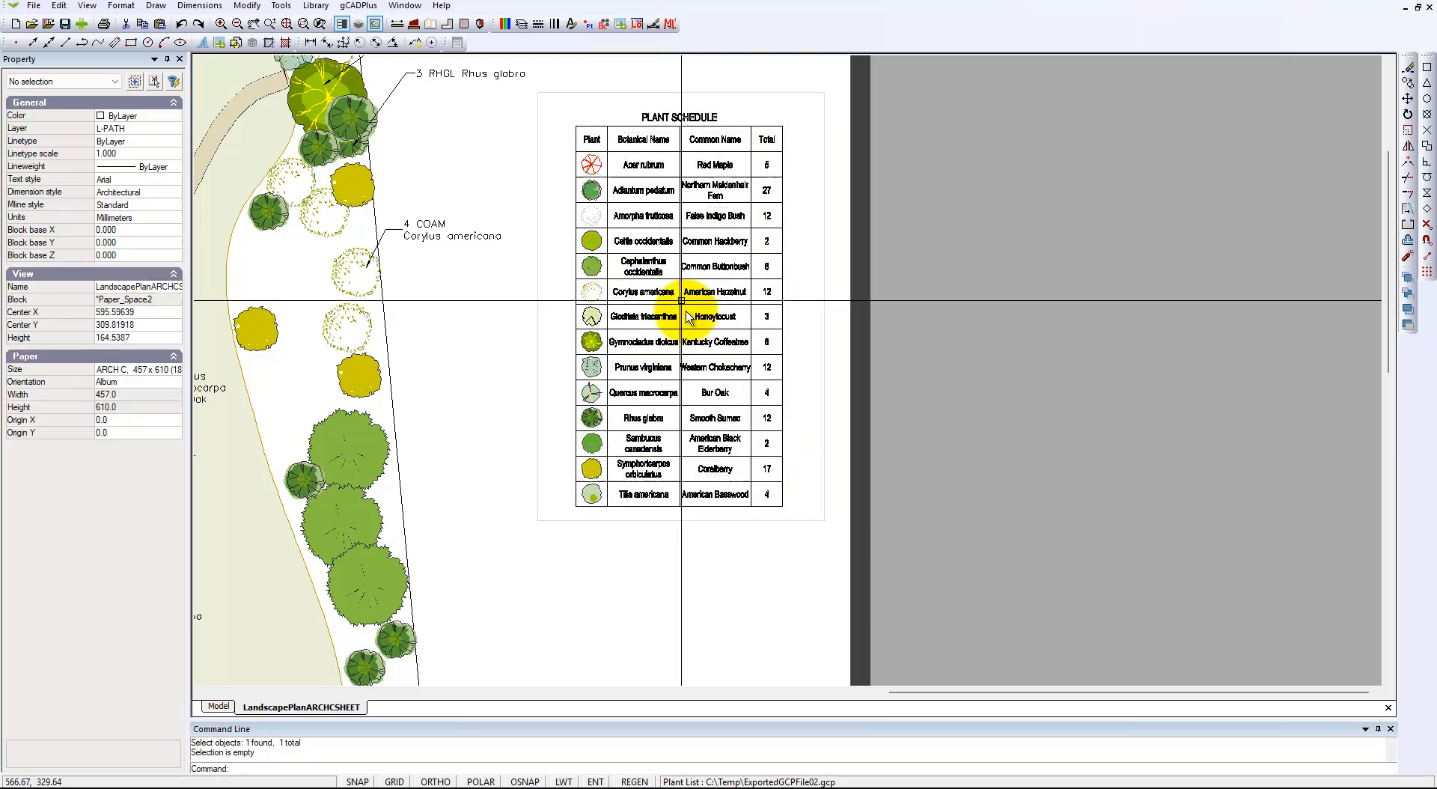
# Examine the plant schedule's placement beside the landscape plan and above the title block, and the plant totals in its lower rows.
pyautogui.scroll(-3, 849, 396)
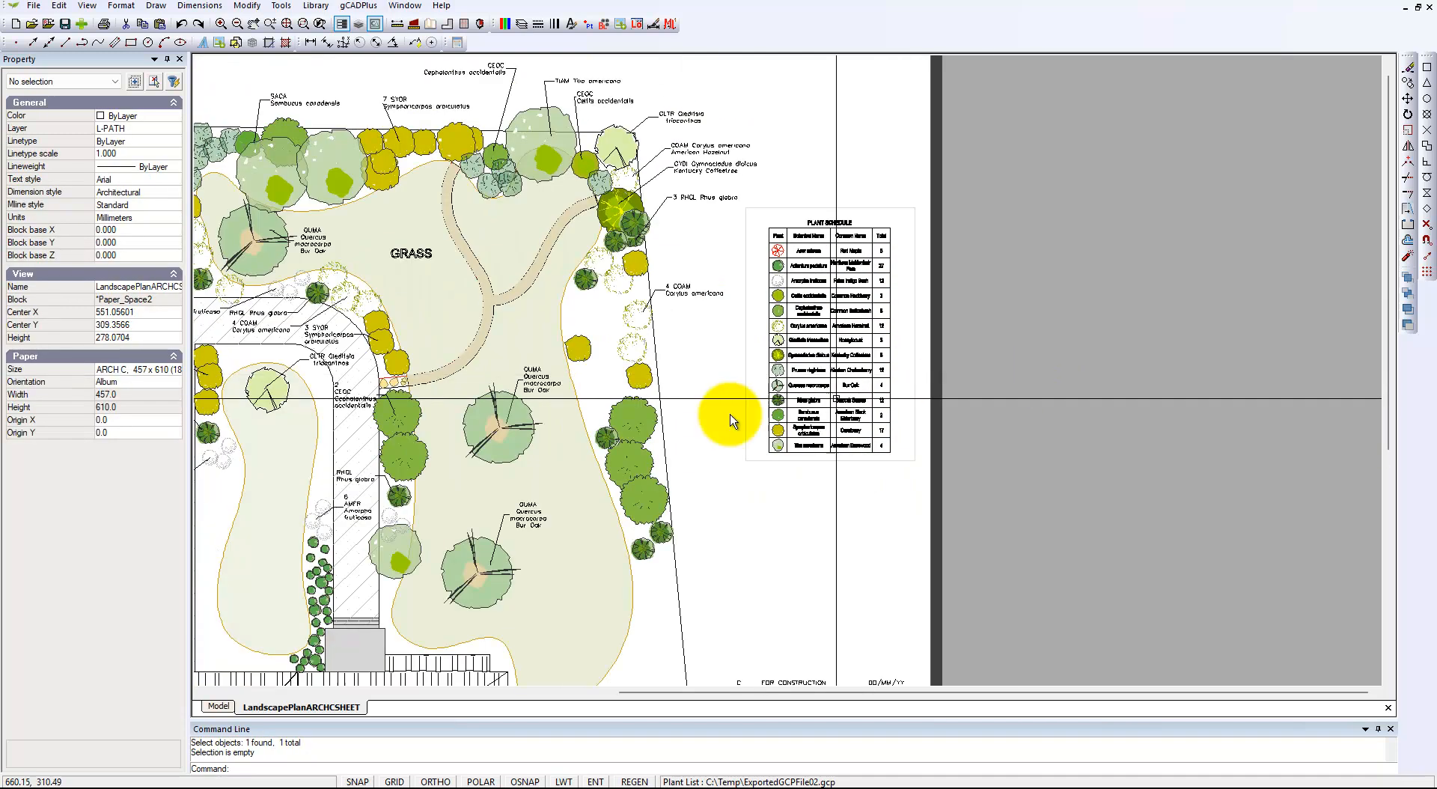
pyautogui.moveTo(581, 419); pyautogui.dragTo(680, 320, button='middle')
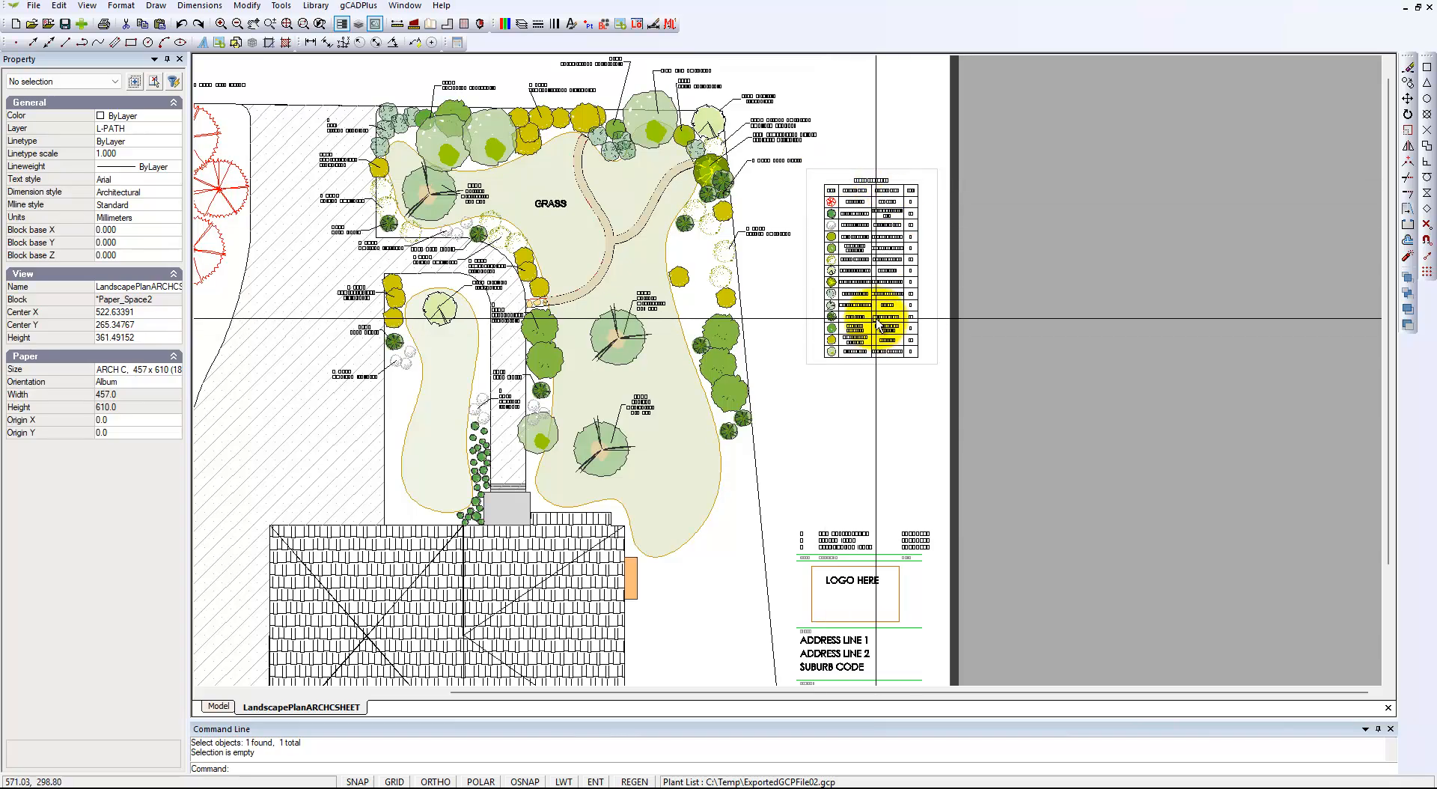
pyautogui.scroll(2, 860, 306)
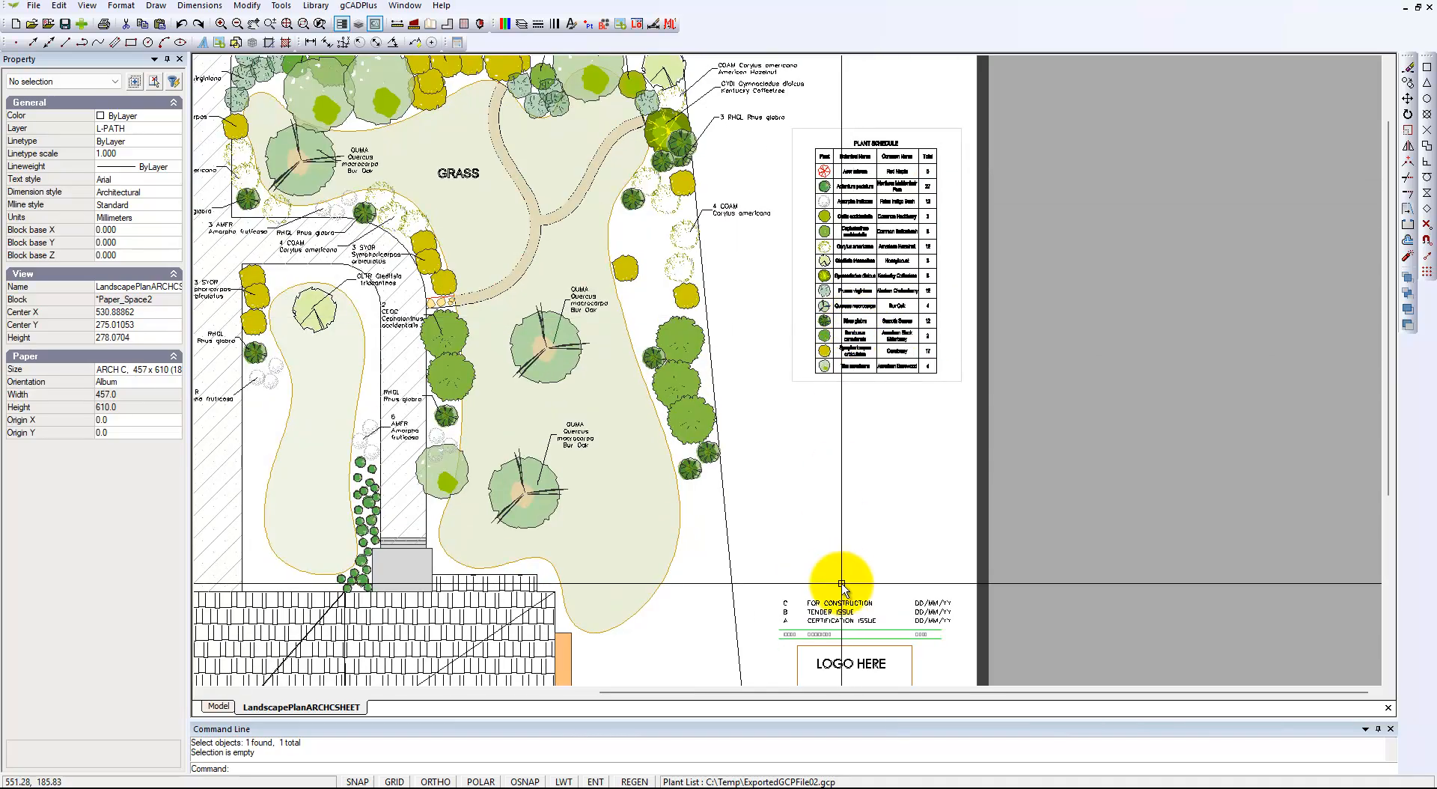
pyautogui.scroll(1, 831, 584)
pyautogui.scroll(1, 869, 296)
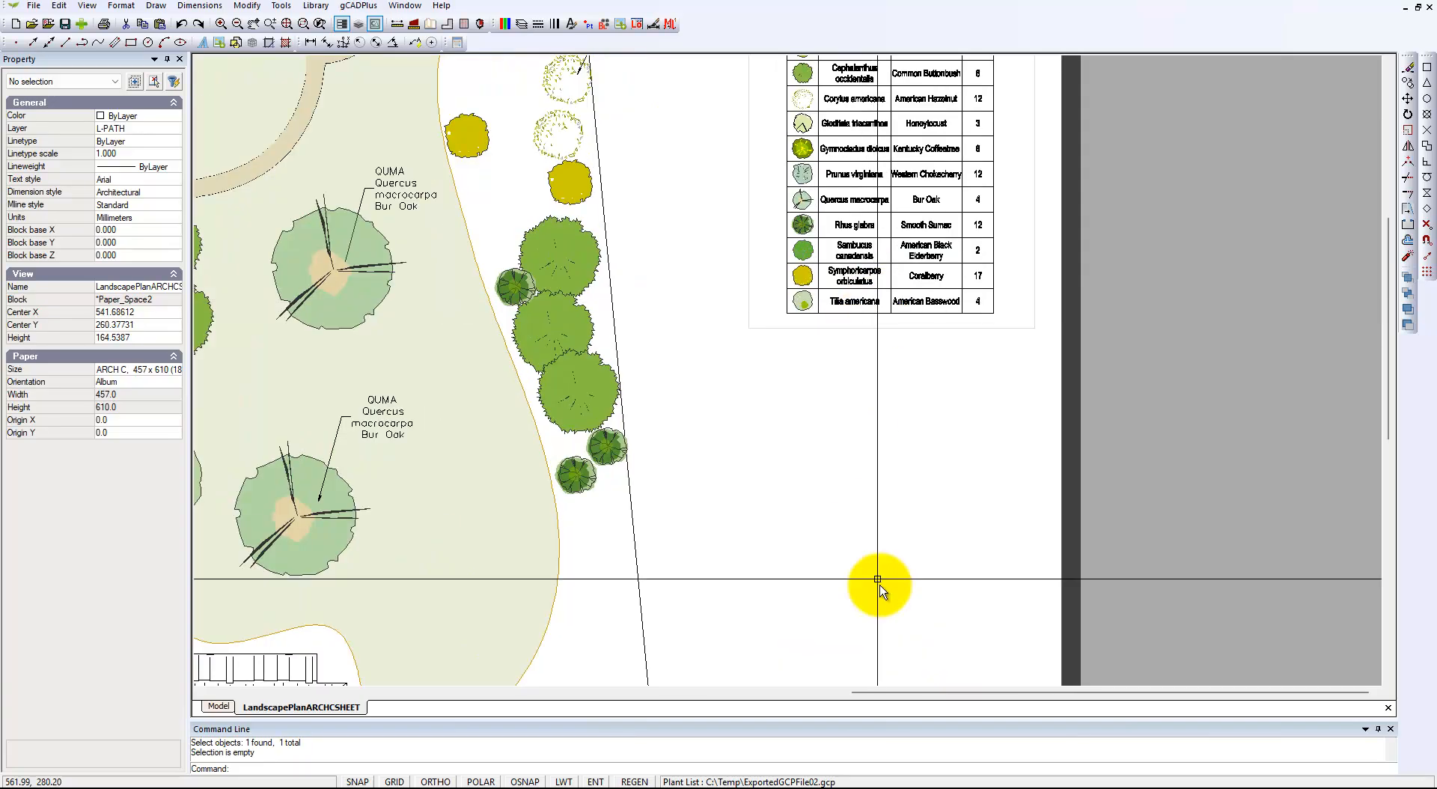
pyautogui.scroll(-1, 938, 281)
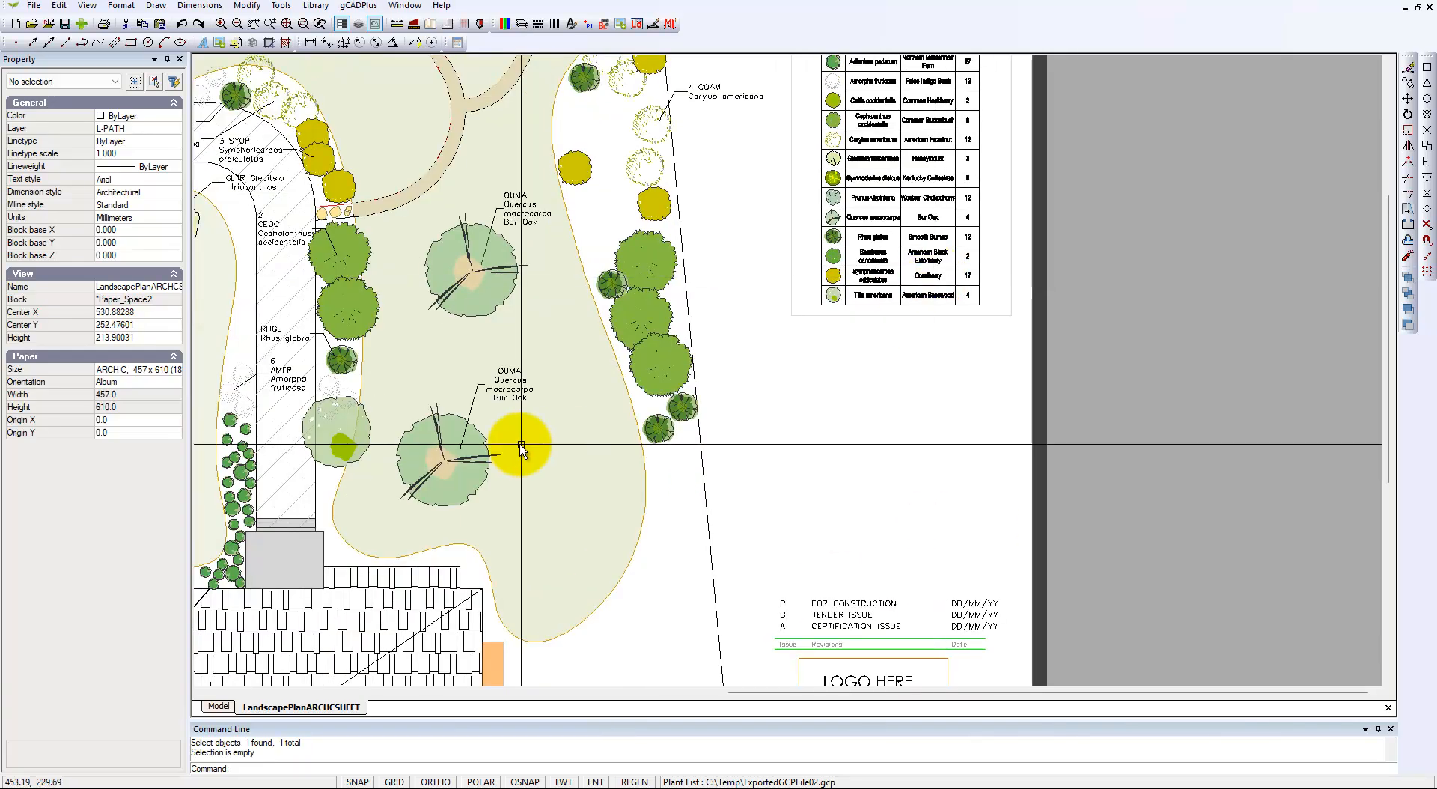
pyautogui.scroll(-1, 799, 434)
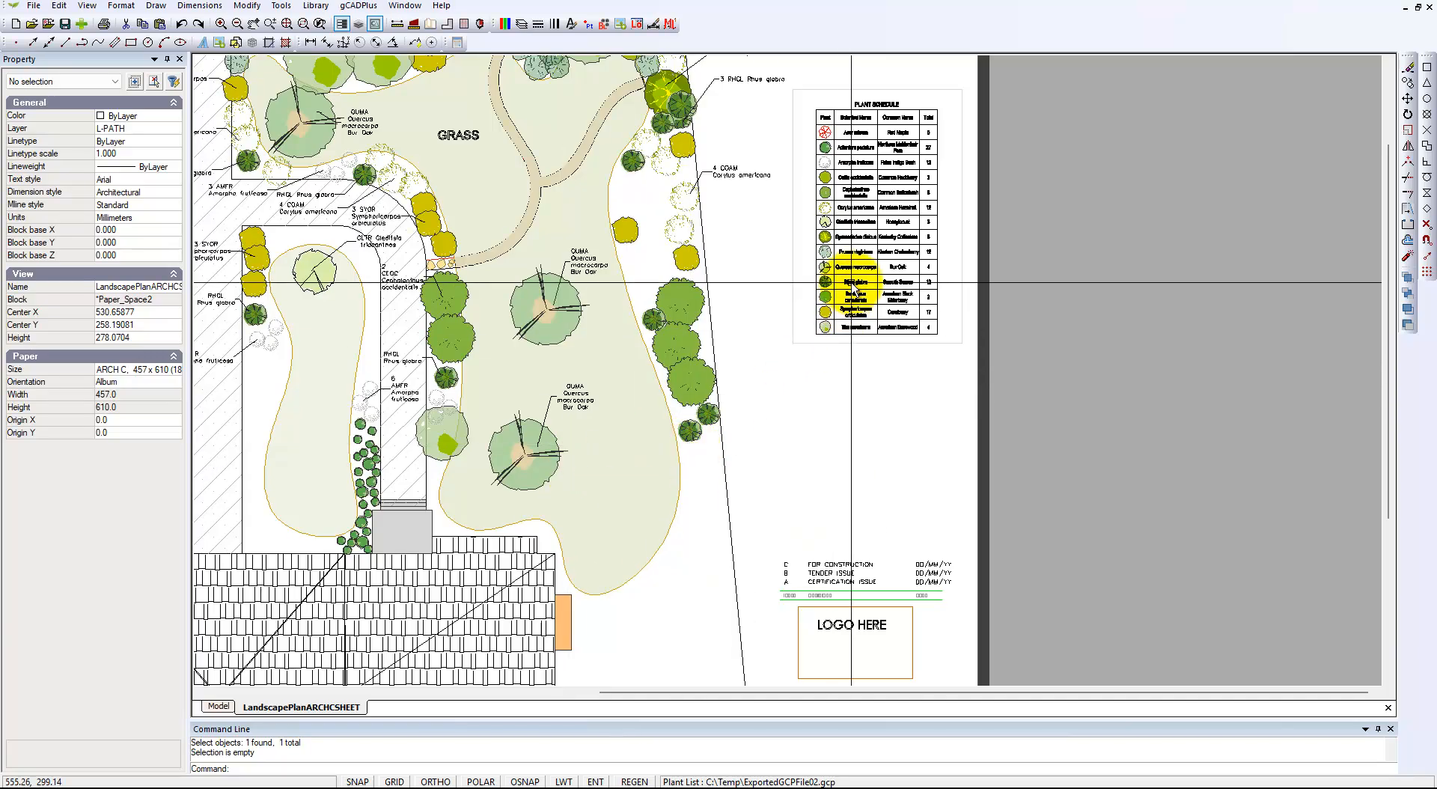
pyautogui.scroll(2, 859, 300)
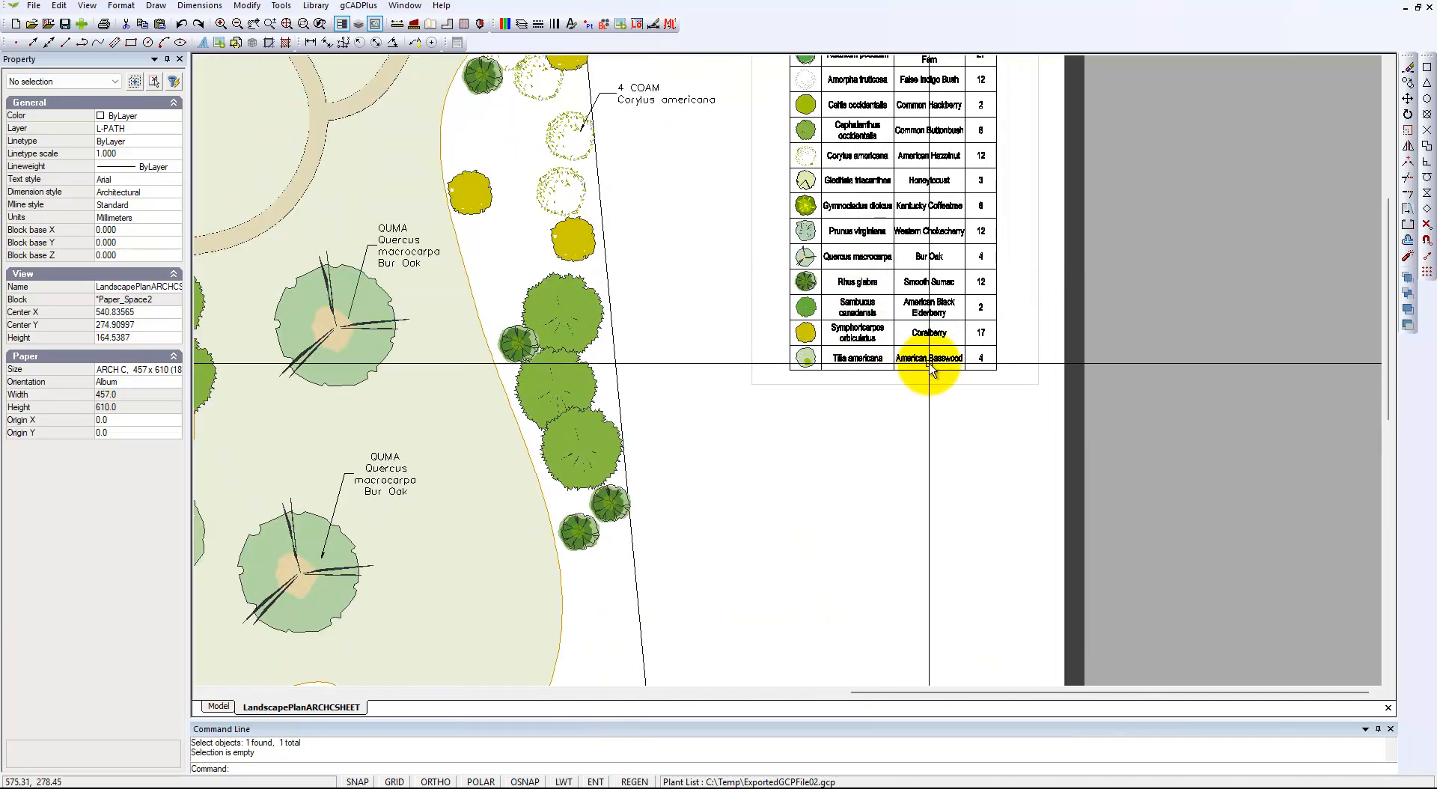
pyautogui.scroll(1, 963, 320)
pyautogui.scroll(1, 996, 333)
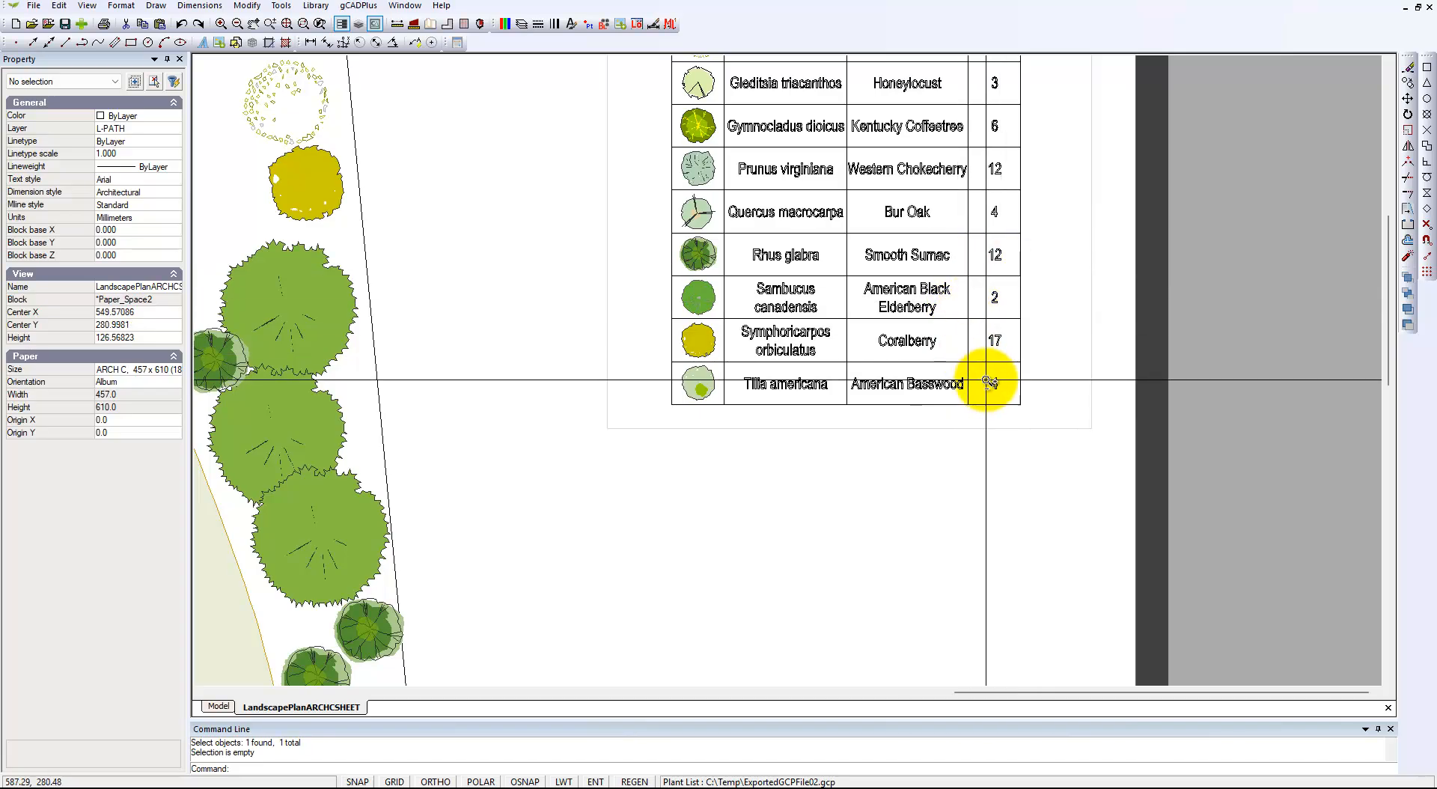
pyautogui.scroll(-3, 988, 382)
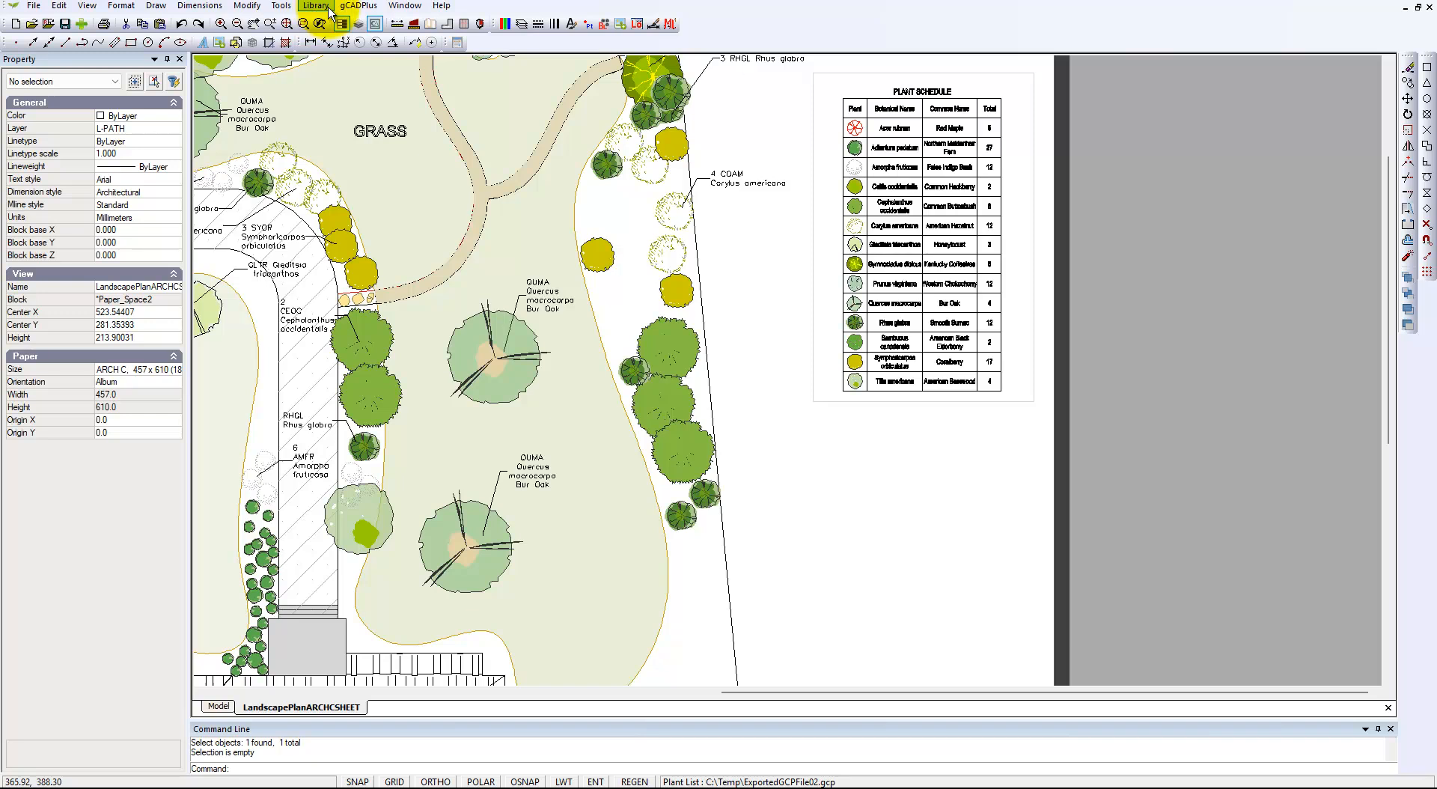
pyautogui.click(351, 7)
pyautogui.moveTo(396, 22)
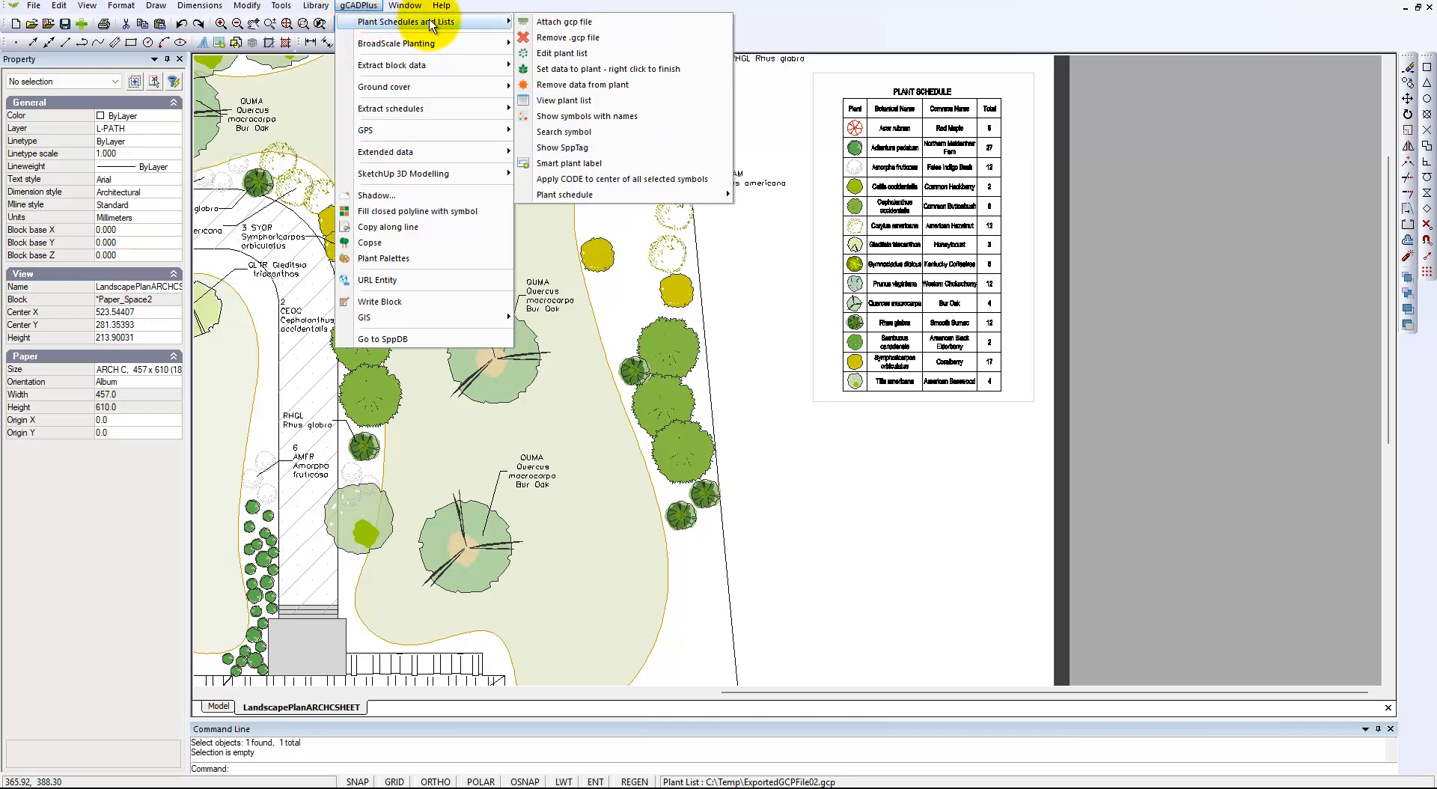
pyautogui.click(629, 113)
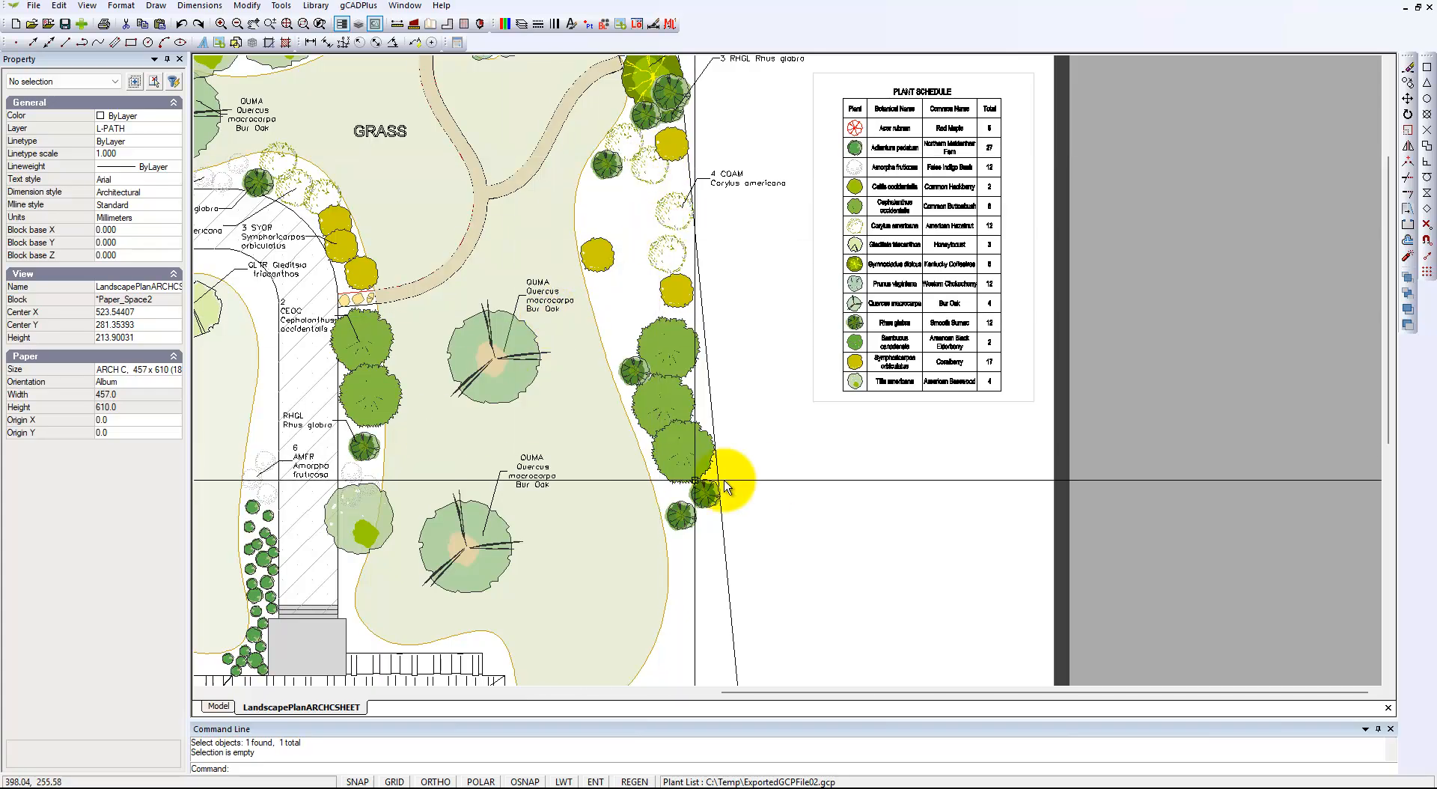
pyautogui.scroll(-3, 827, 503)
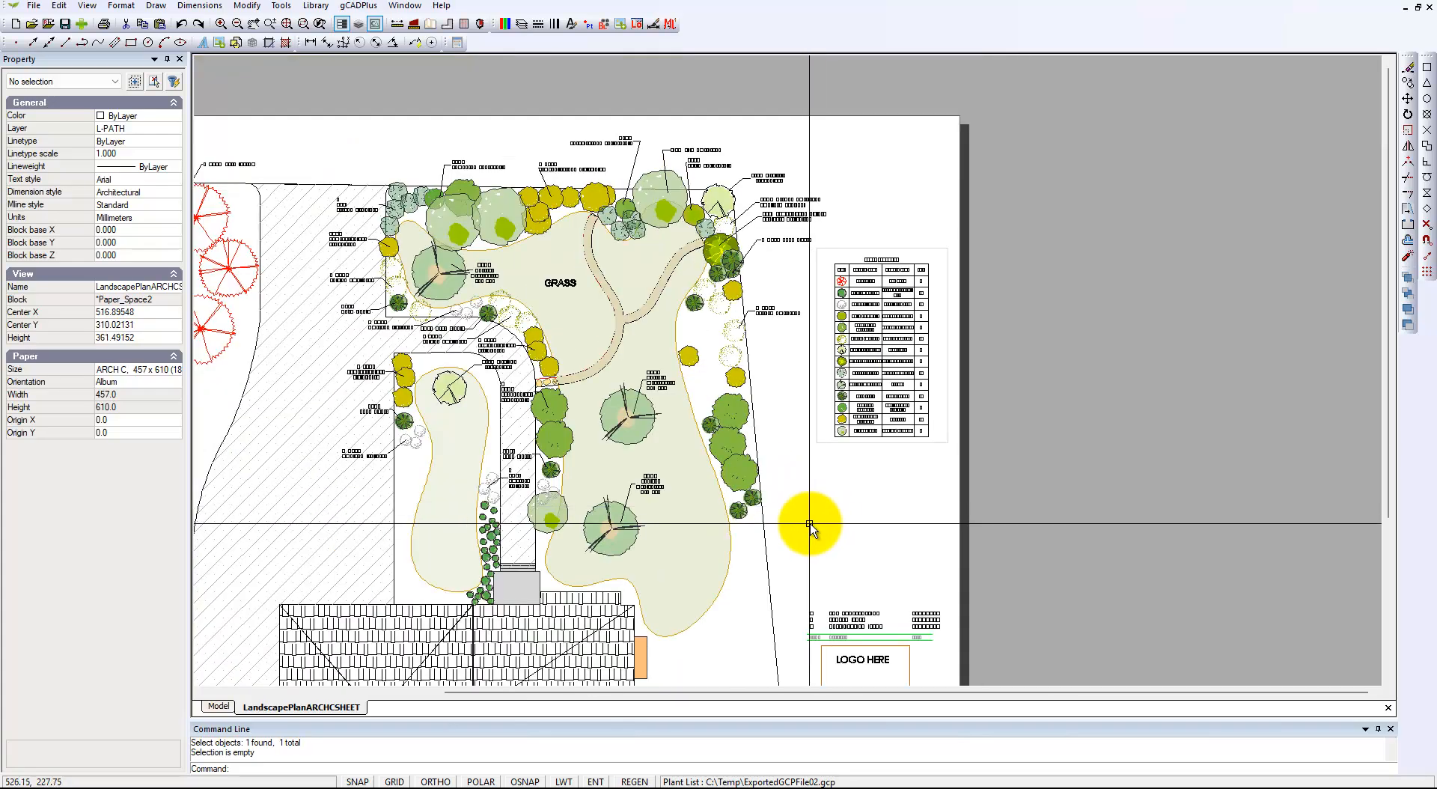
# Switch to model space, clear the selection of plant symbols, and show the landscape plan together with its plant schedule.
pyautogui.click(218, 707)
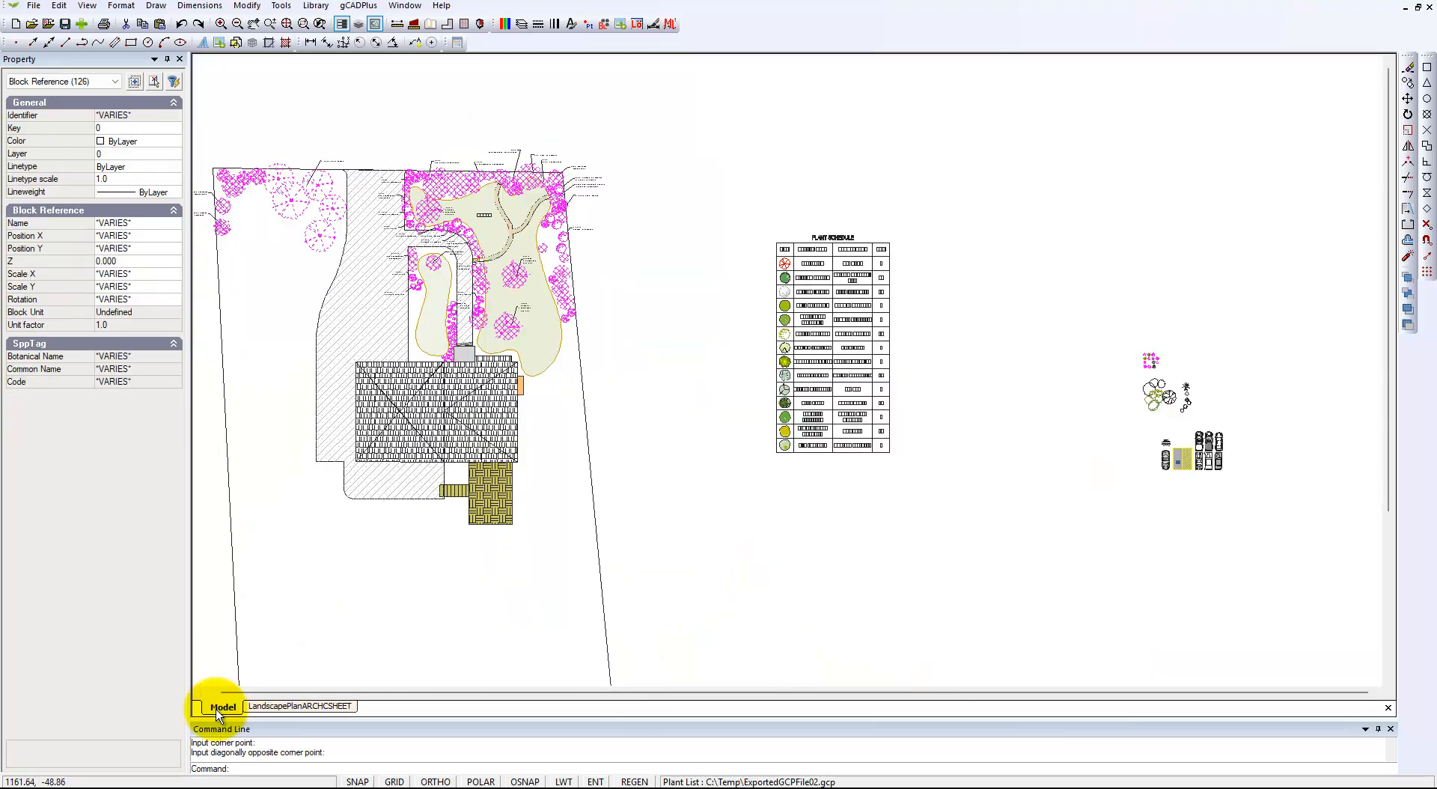
pyautogui.moveTo(408, 284); pyautogui.dragTo(487, 283, button='middle')
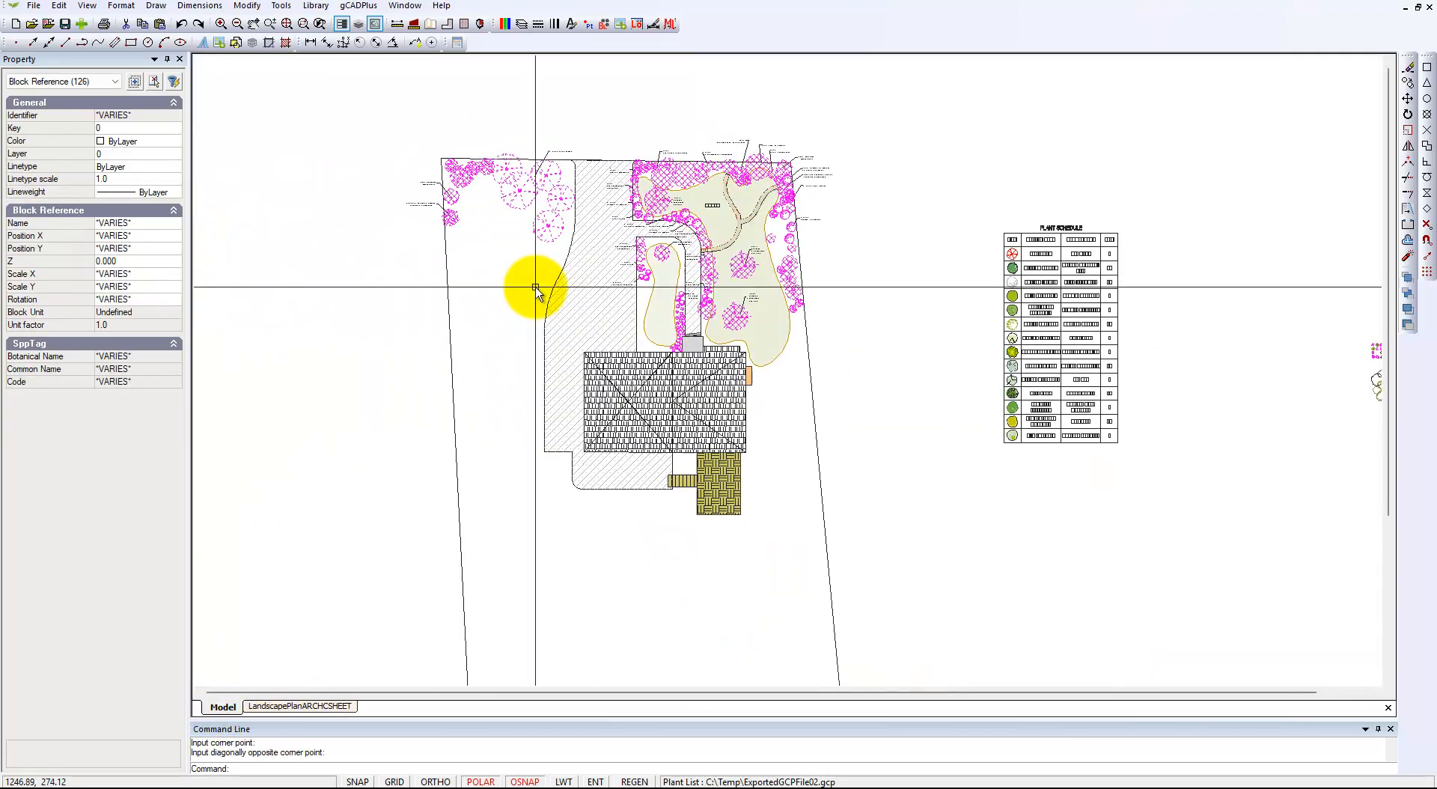
pyautogui.scroll(3, 610, 271)
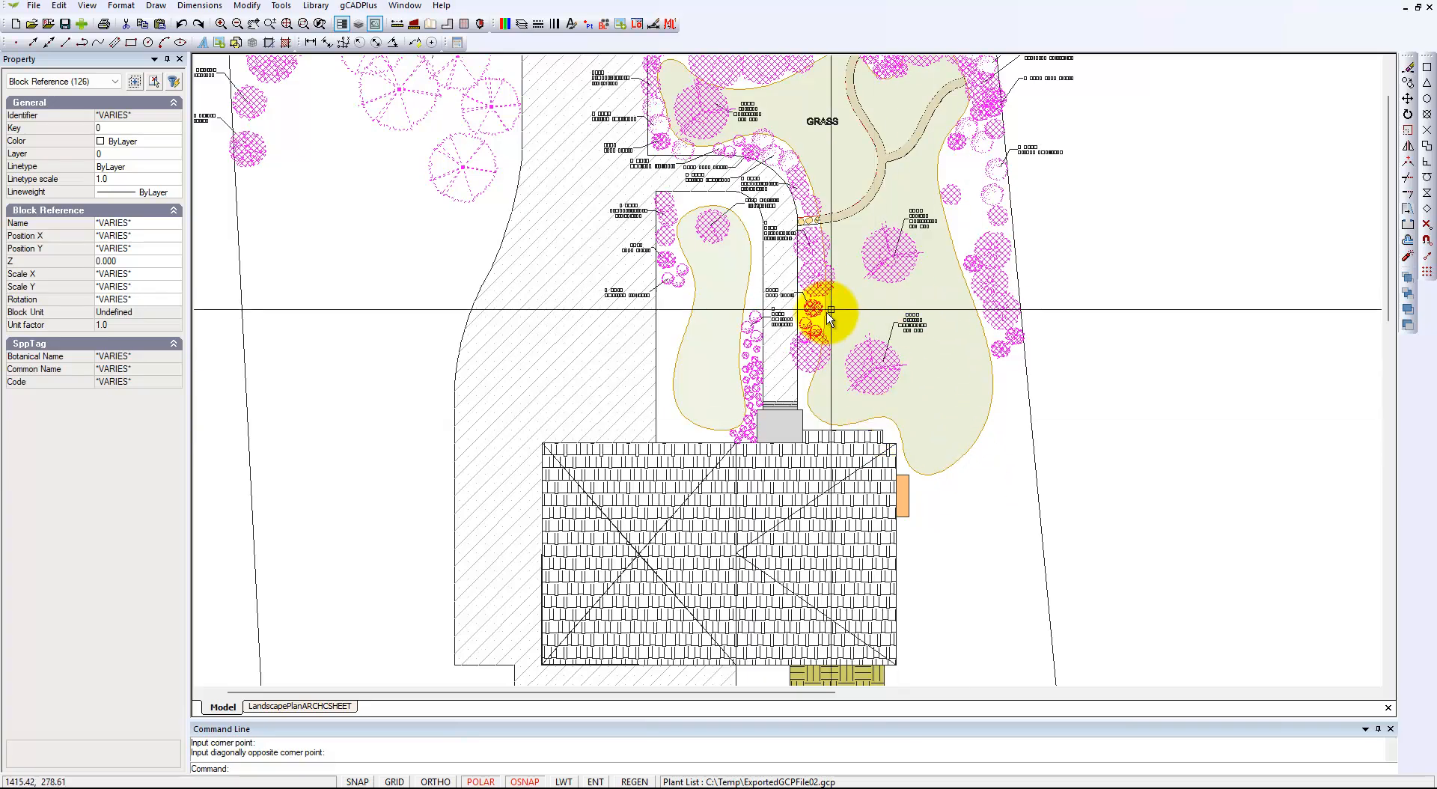
pyautogui.click(504, 324)
pyautogui.scroll(-1, 536, 343)
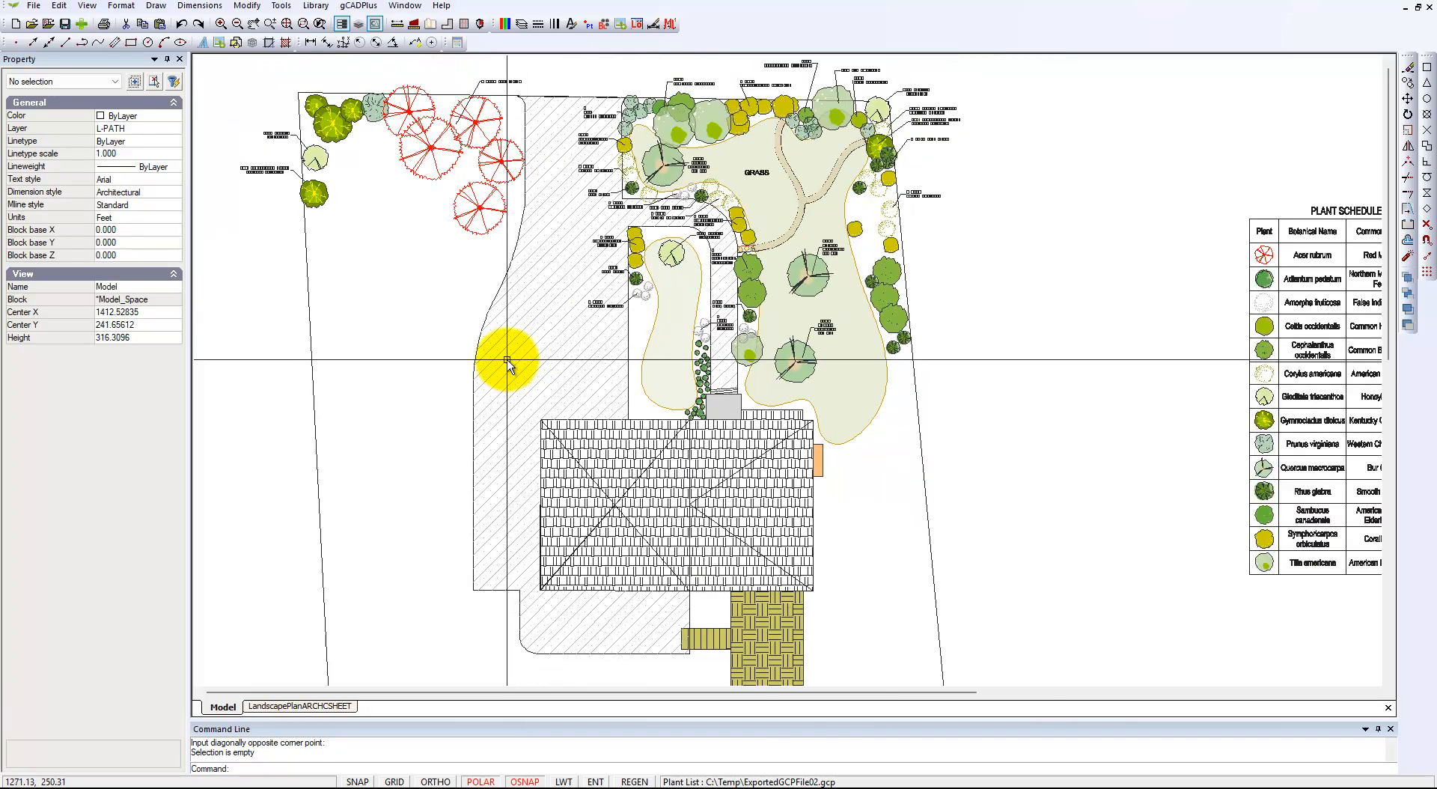
pyautogui.moveTo(979, 410); pyautogui.dragTo(913, 426, button='middle')
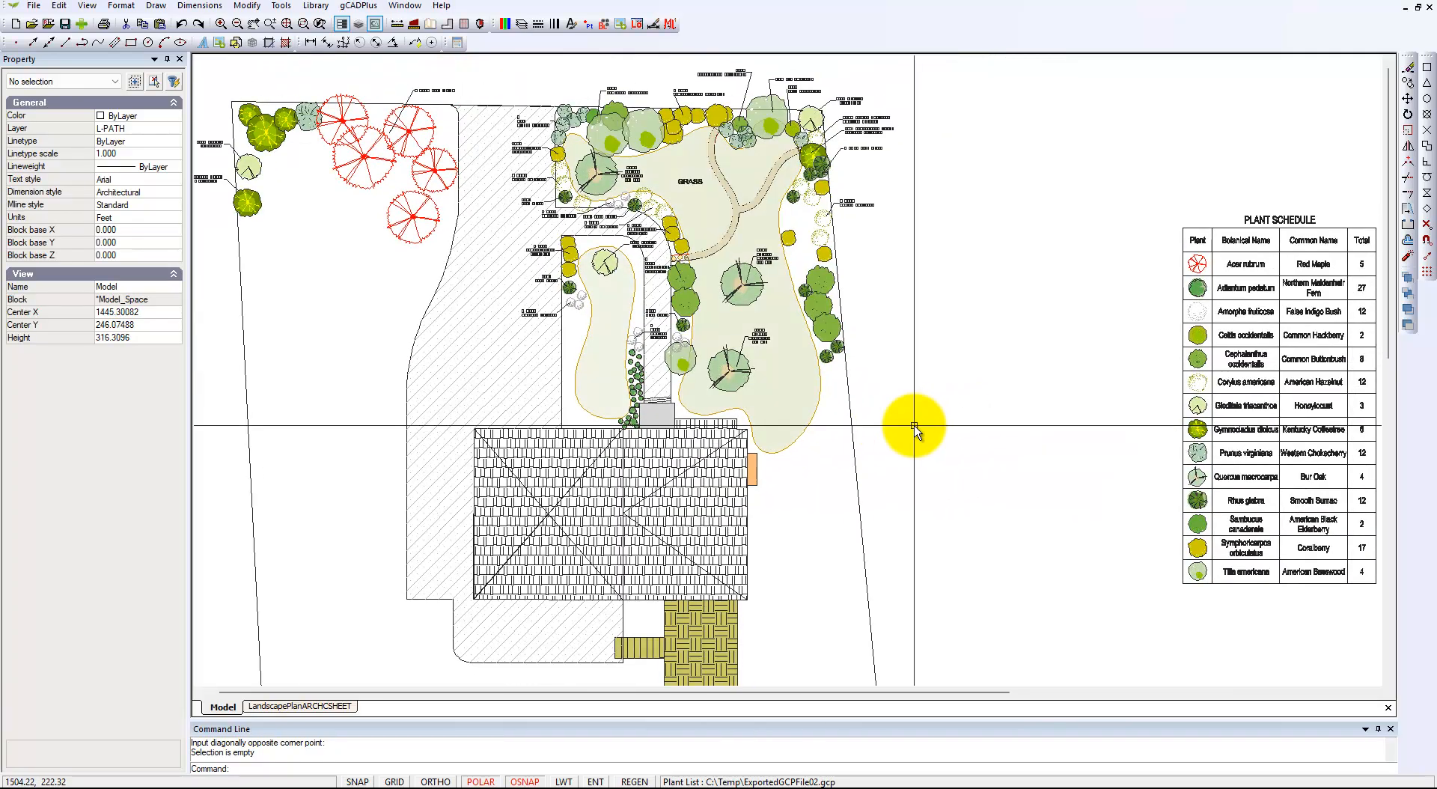